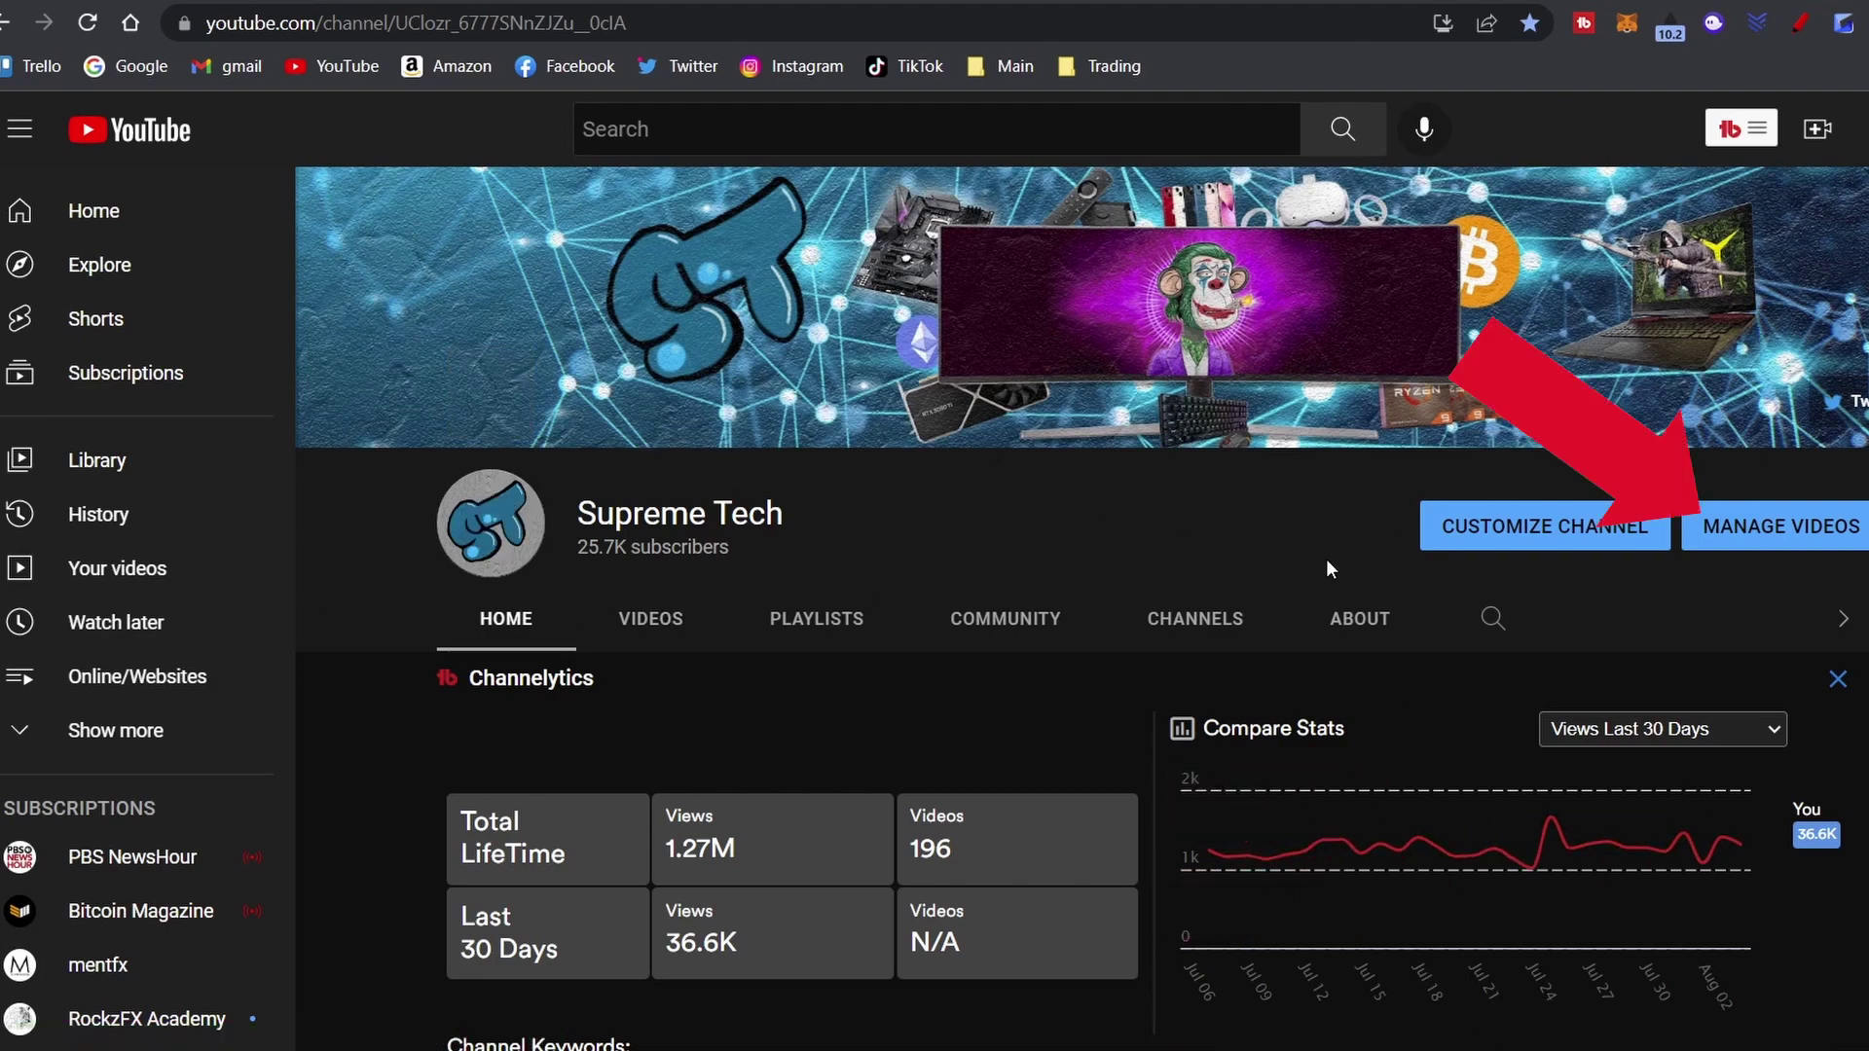
# Go from Manage Videos to the Audio library through the Studio sidebar.
pyautogui.click(1787, 530)
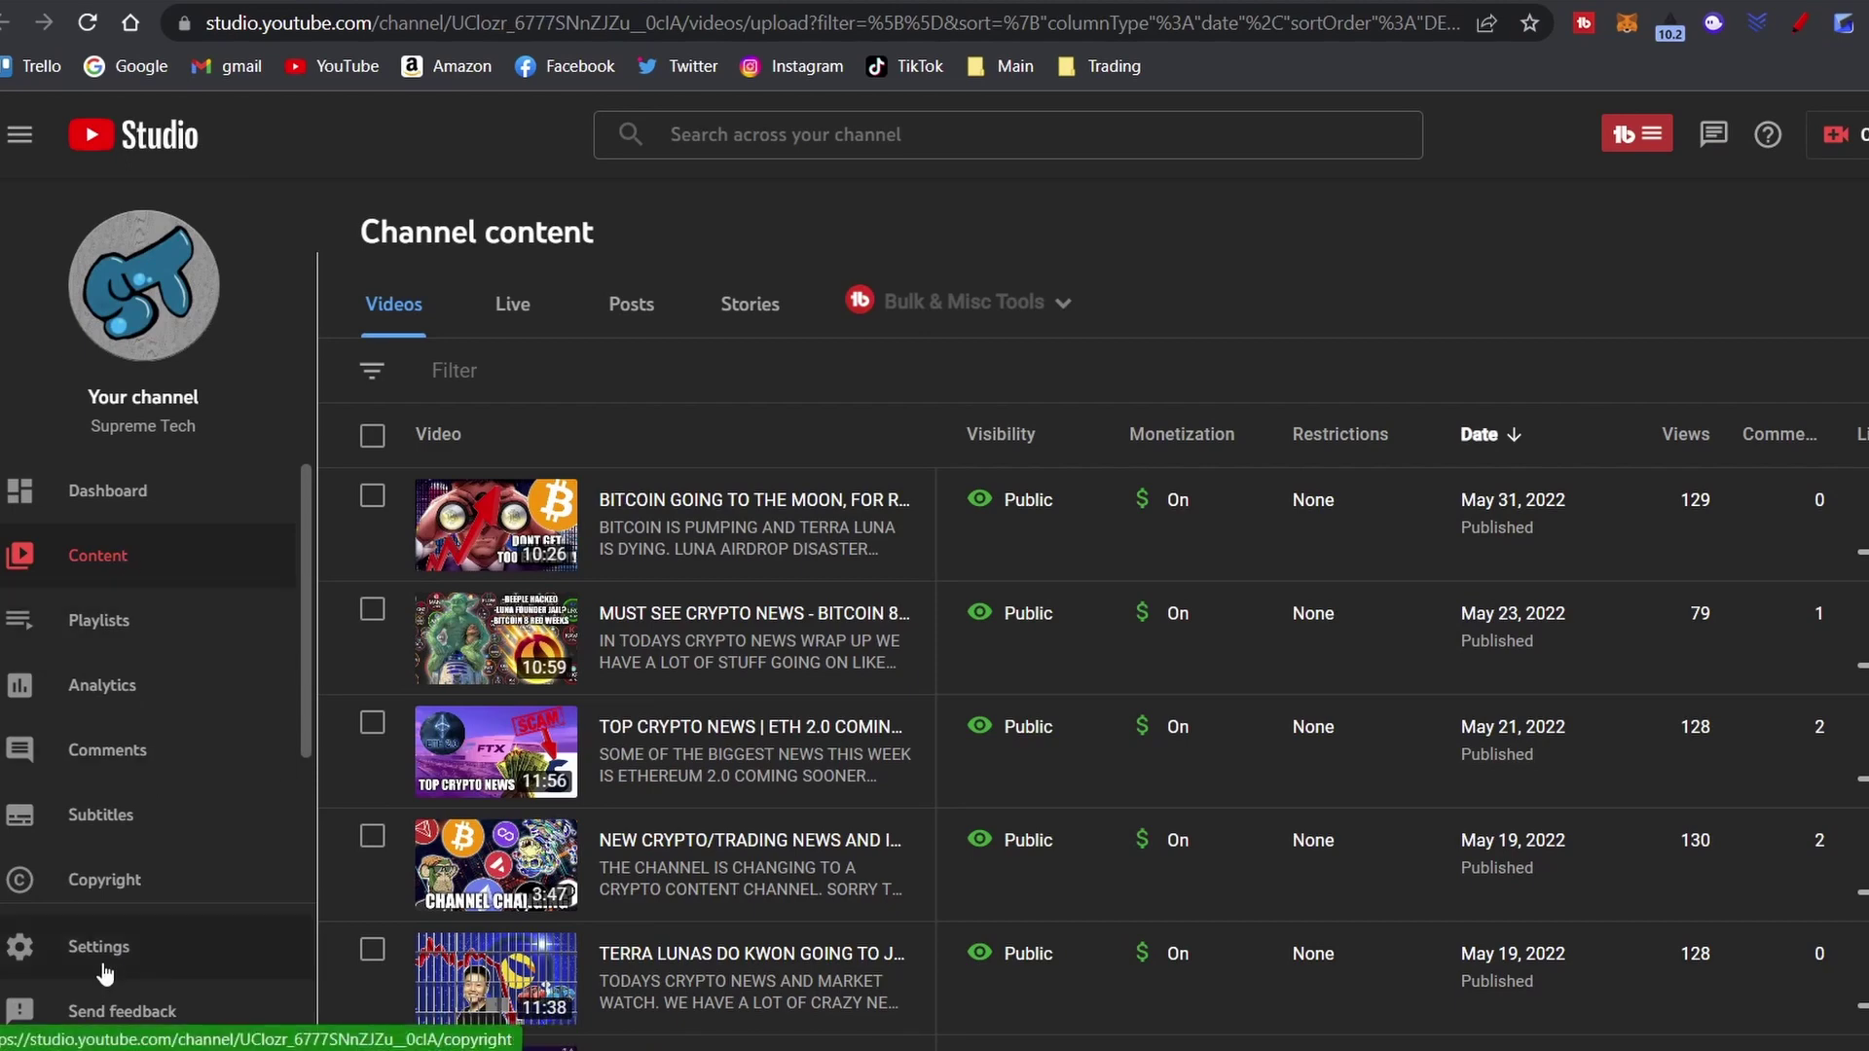
pyautogui.click(19, 146)
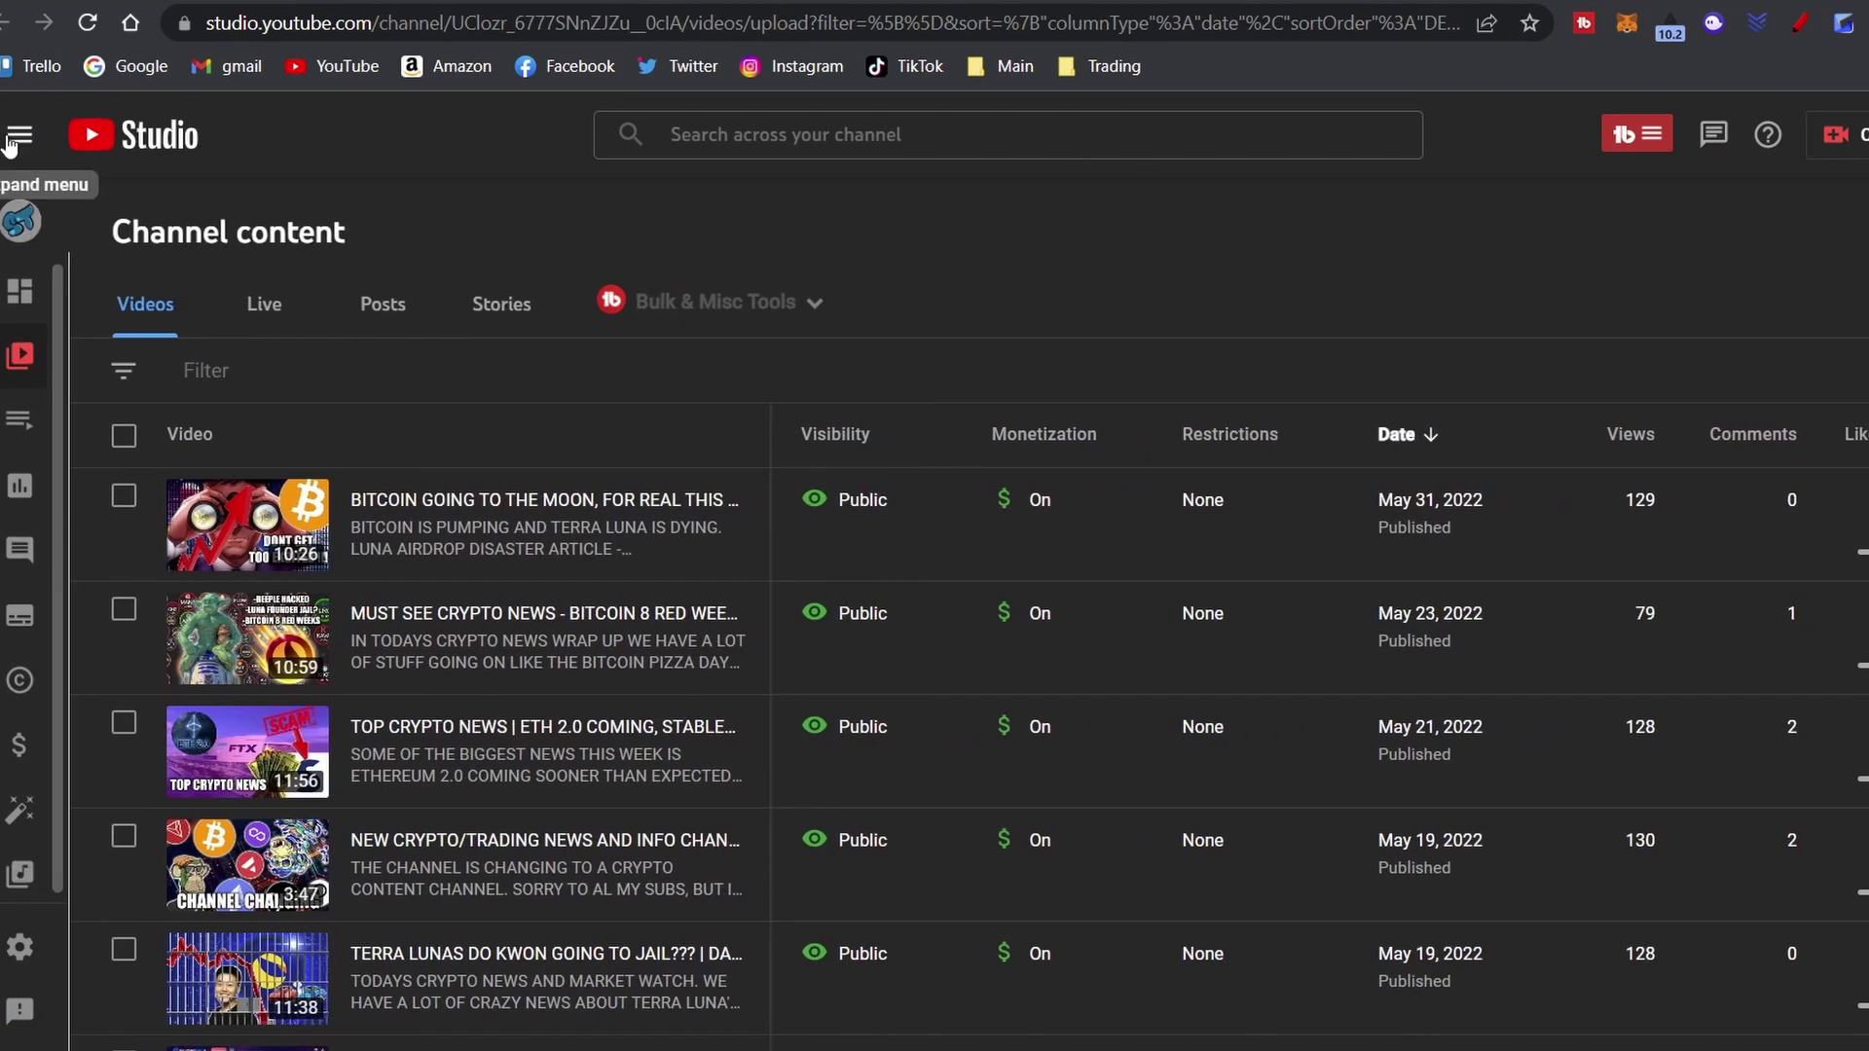
pyautogui.click(18, 146)
pyautogui.scroll(-2, 176, 593)
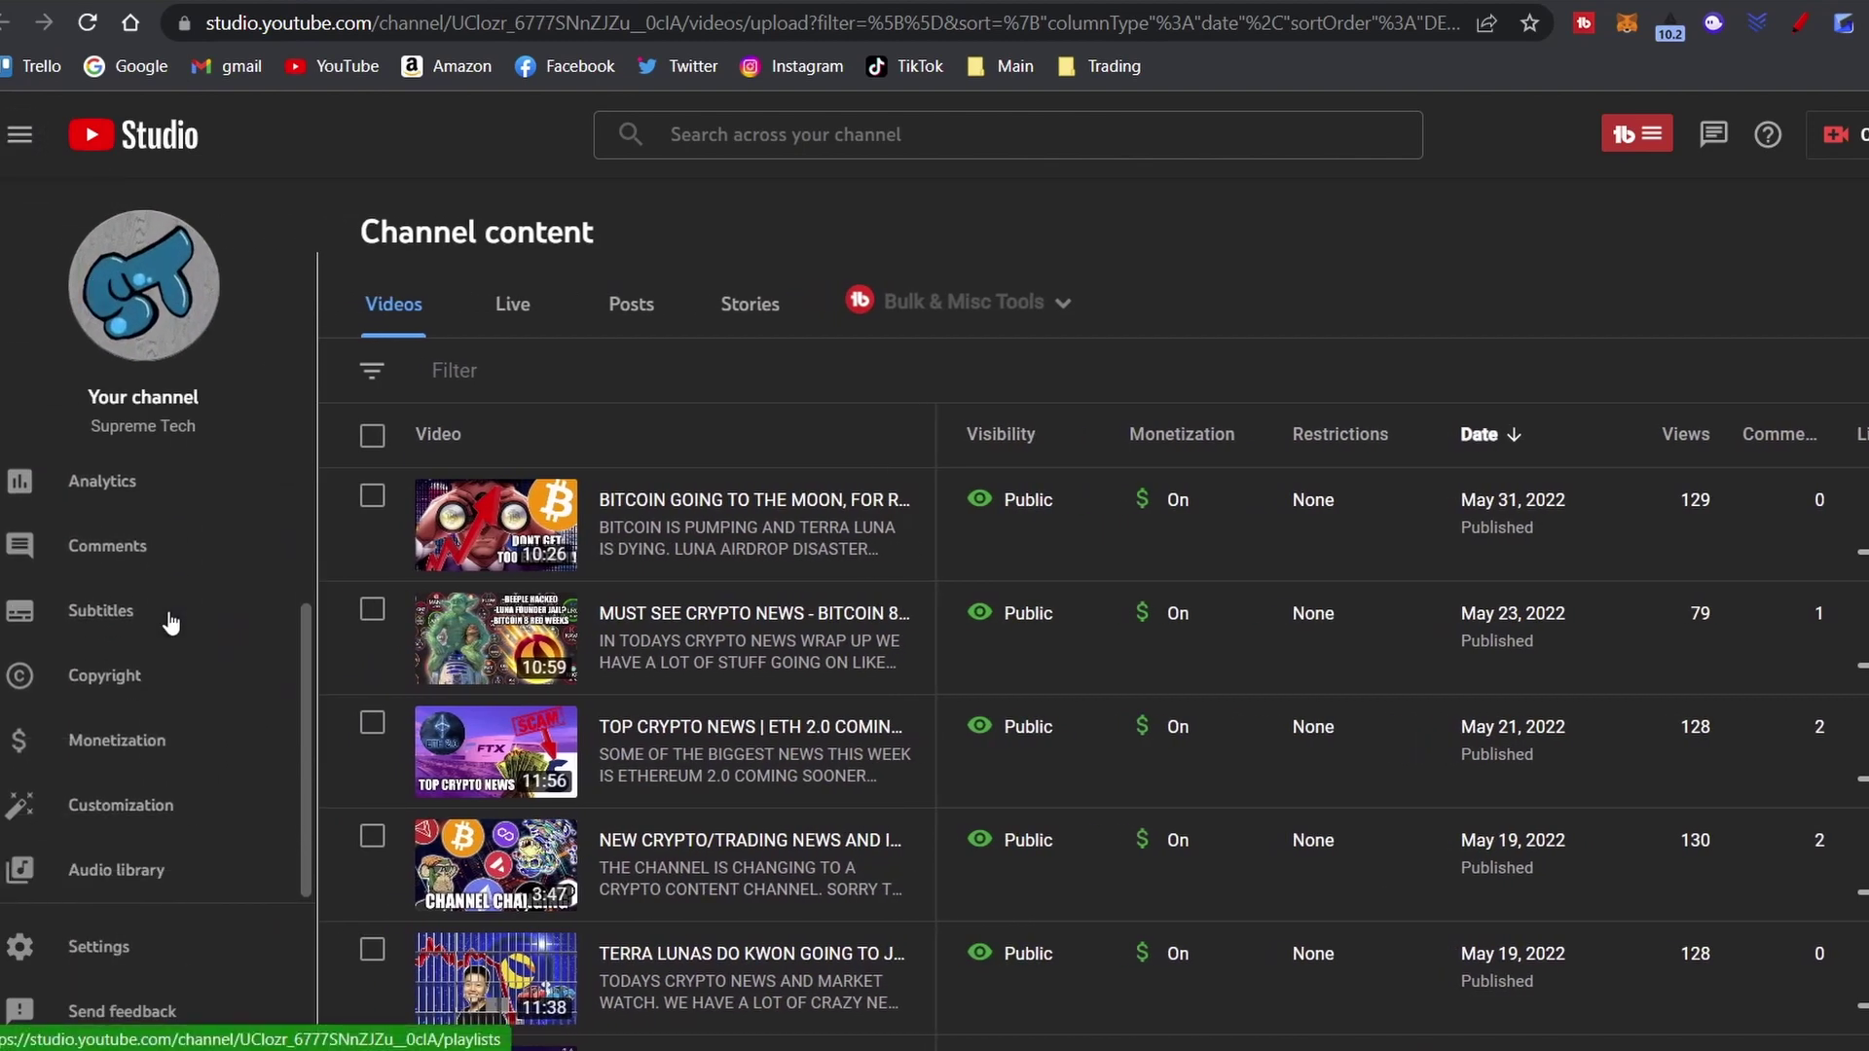
pyautogui.click(126, 876)
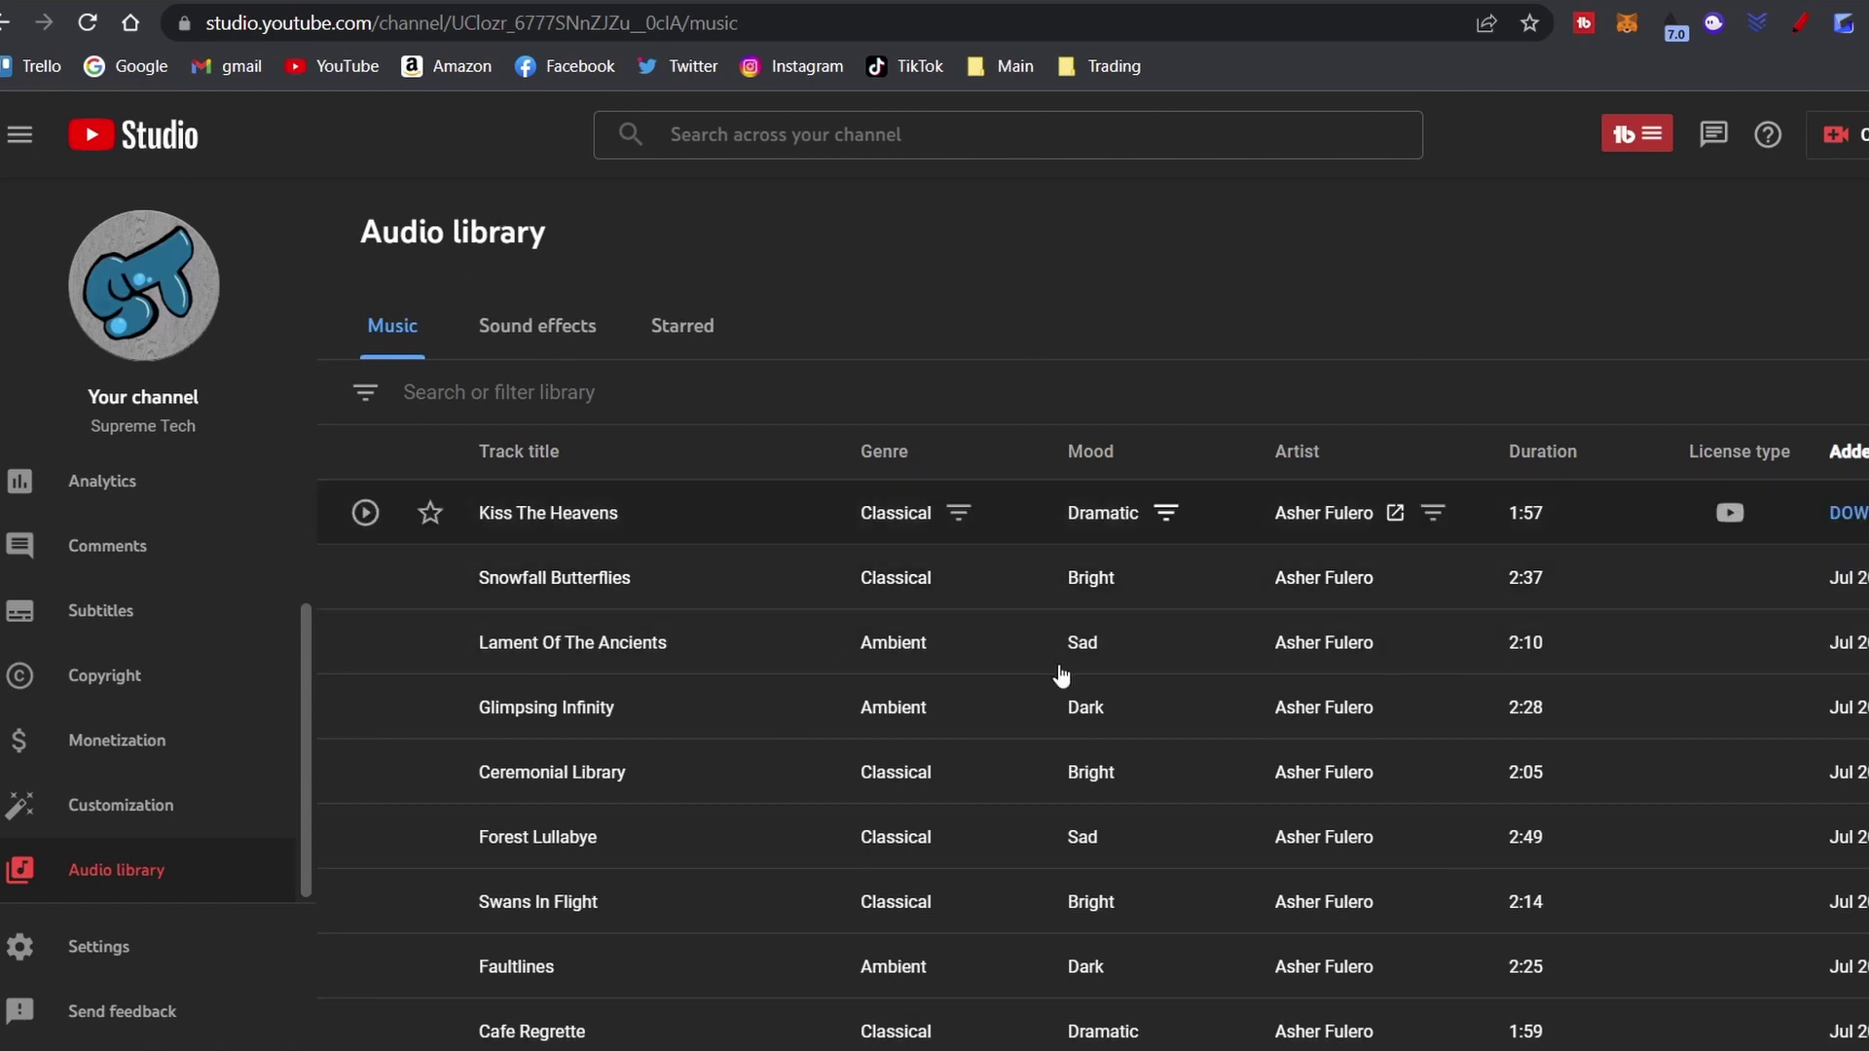
# Show the Music tab's filter options: title, genre, mood, artist, duration and attribution.
pyautogui.click(491, 399)
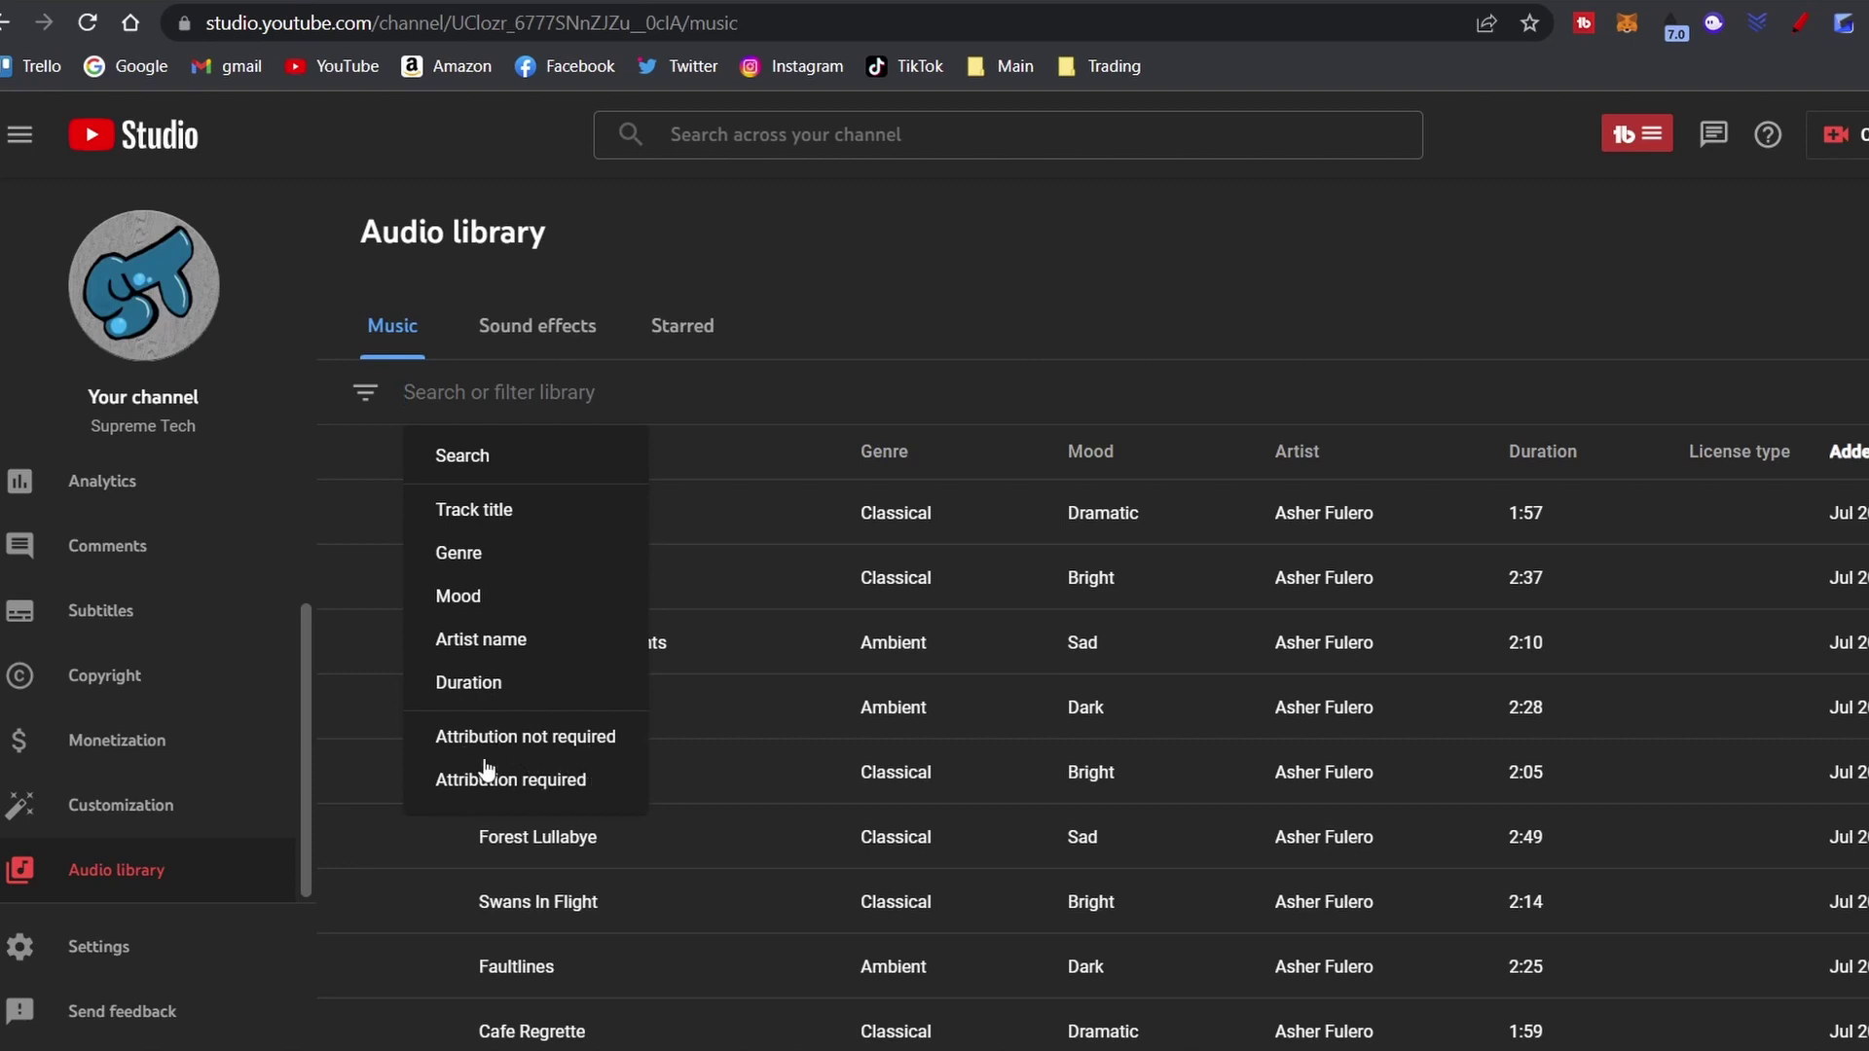
# Filter the music library by Genre to Cinematic.
pyautogui.click(467, 552)
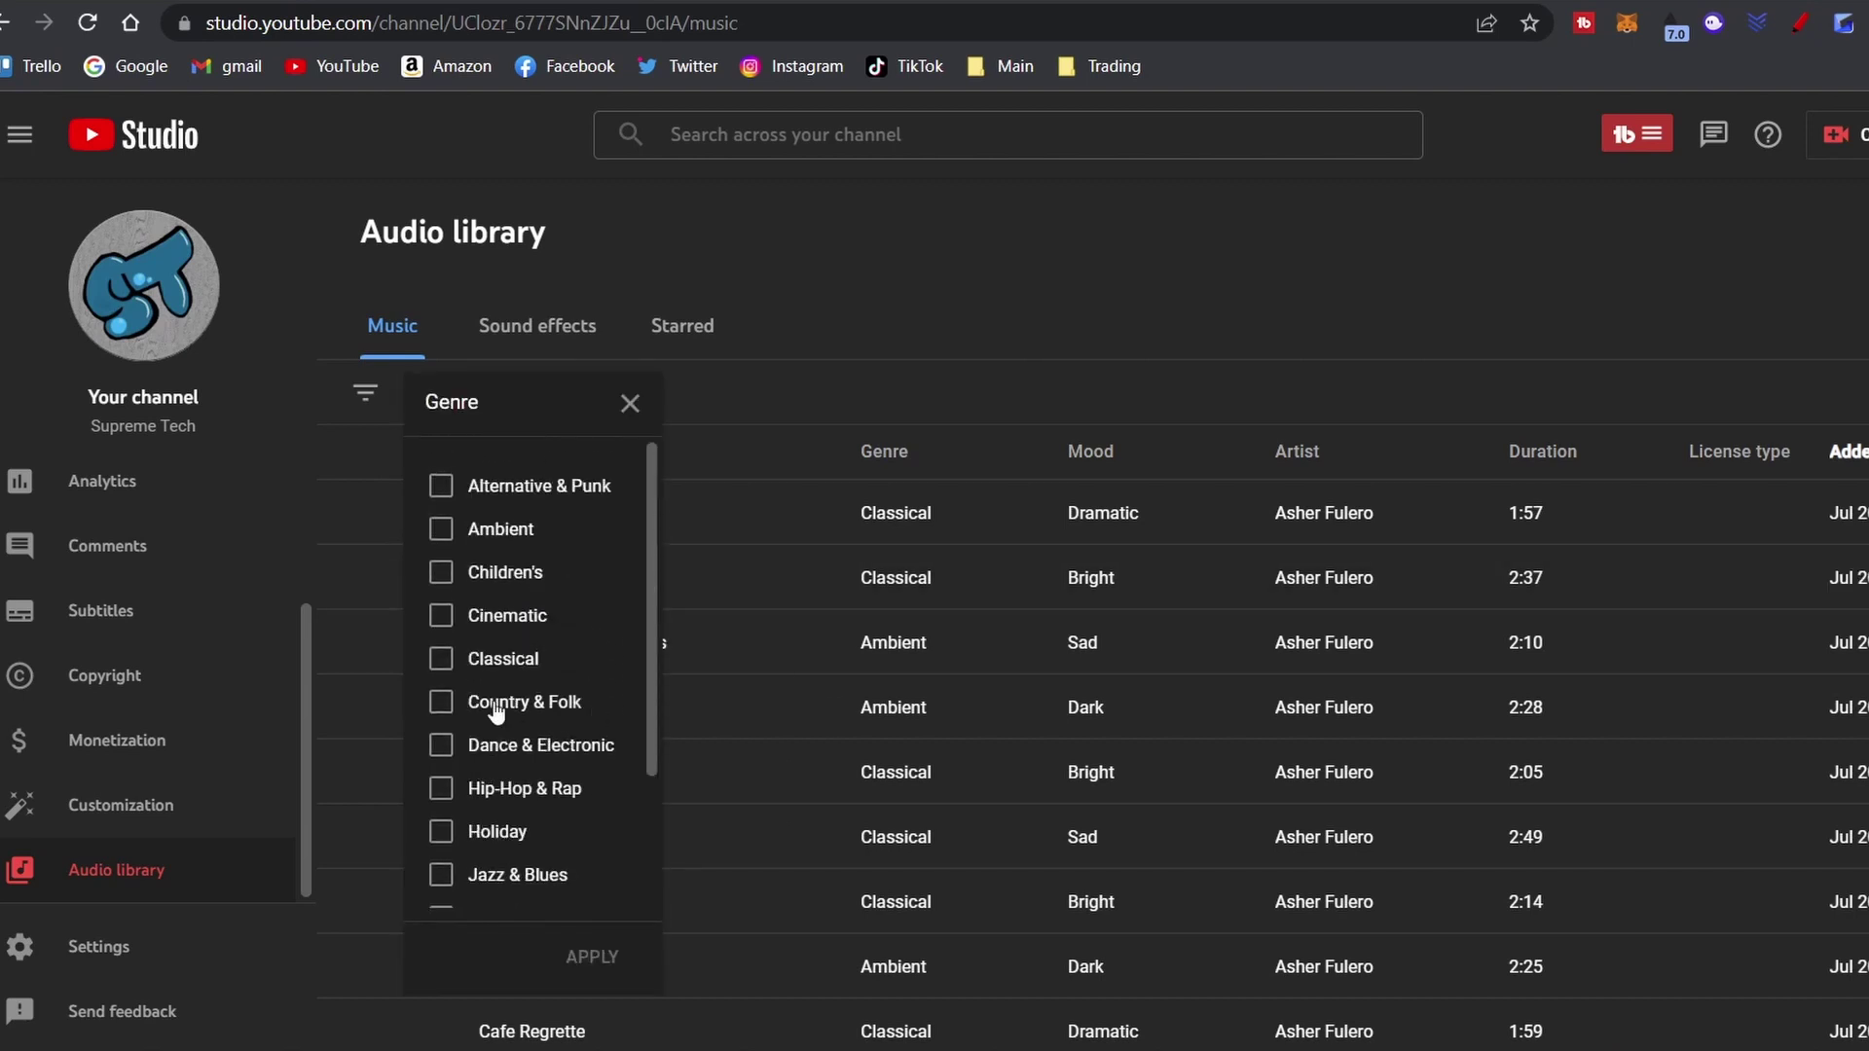
pyautogui.click(439, 619)
pyautogui.click(592, 956)
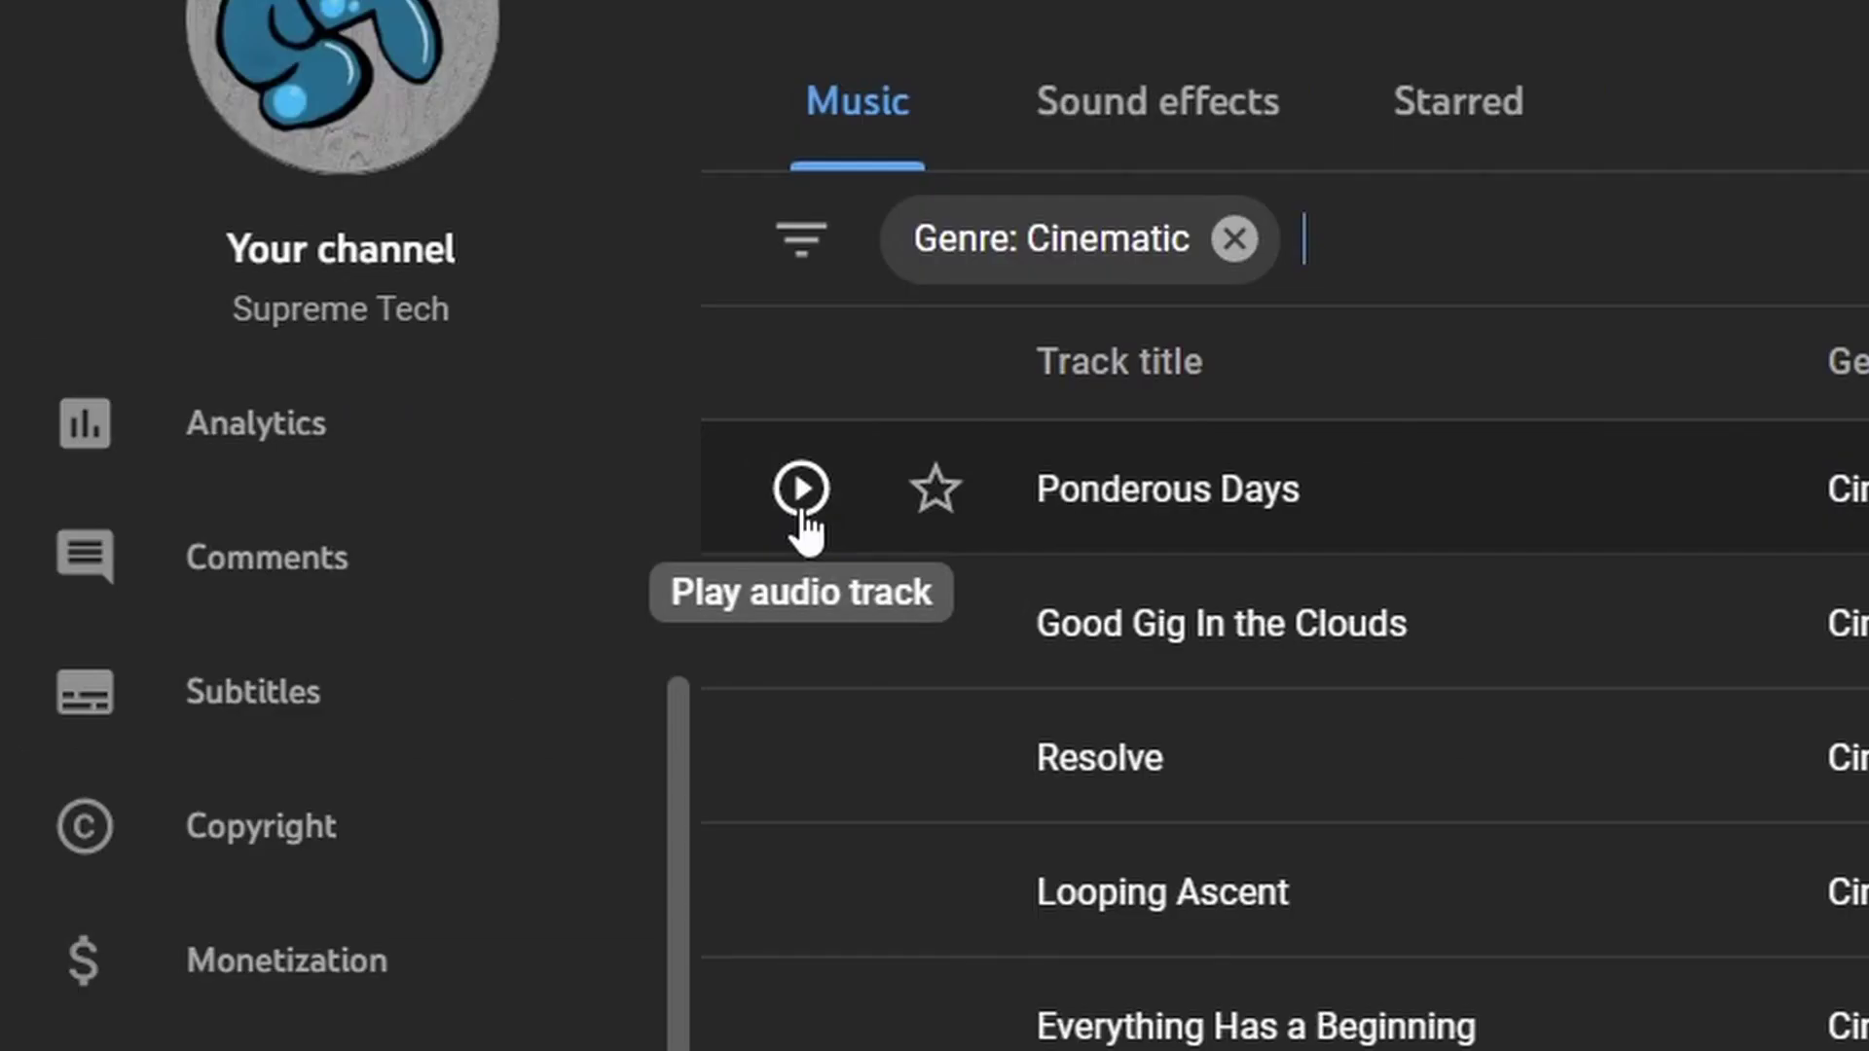
# Preview Ponderous Days, pausing it and skipping ahead to 1:37.
pyautogui.click(803, 516)
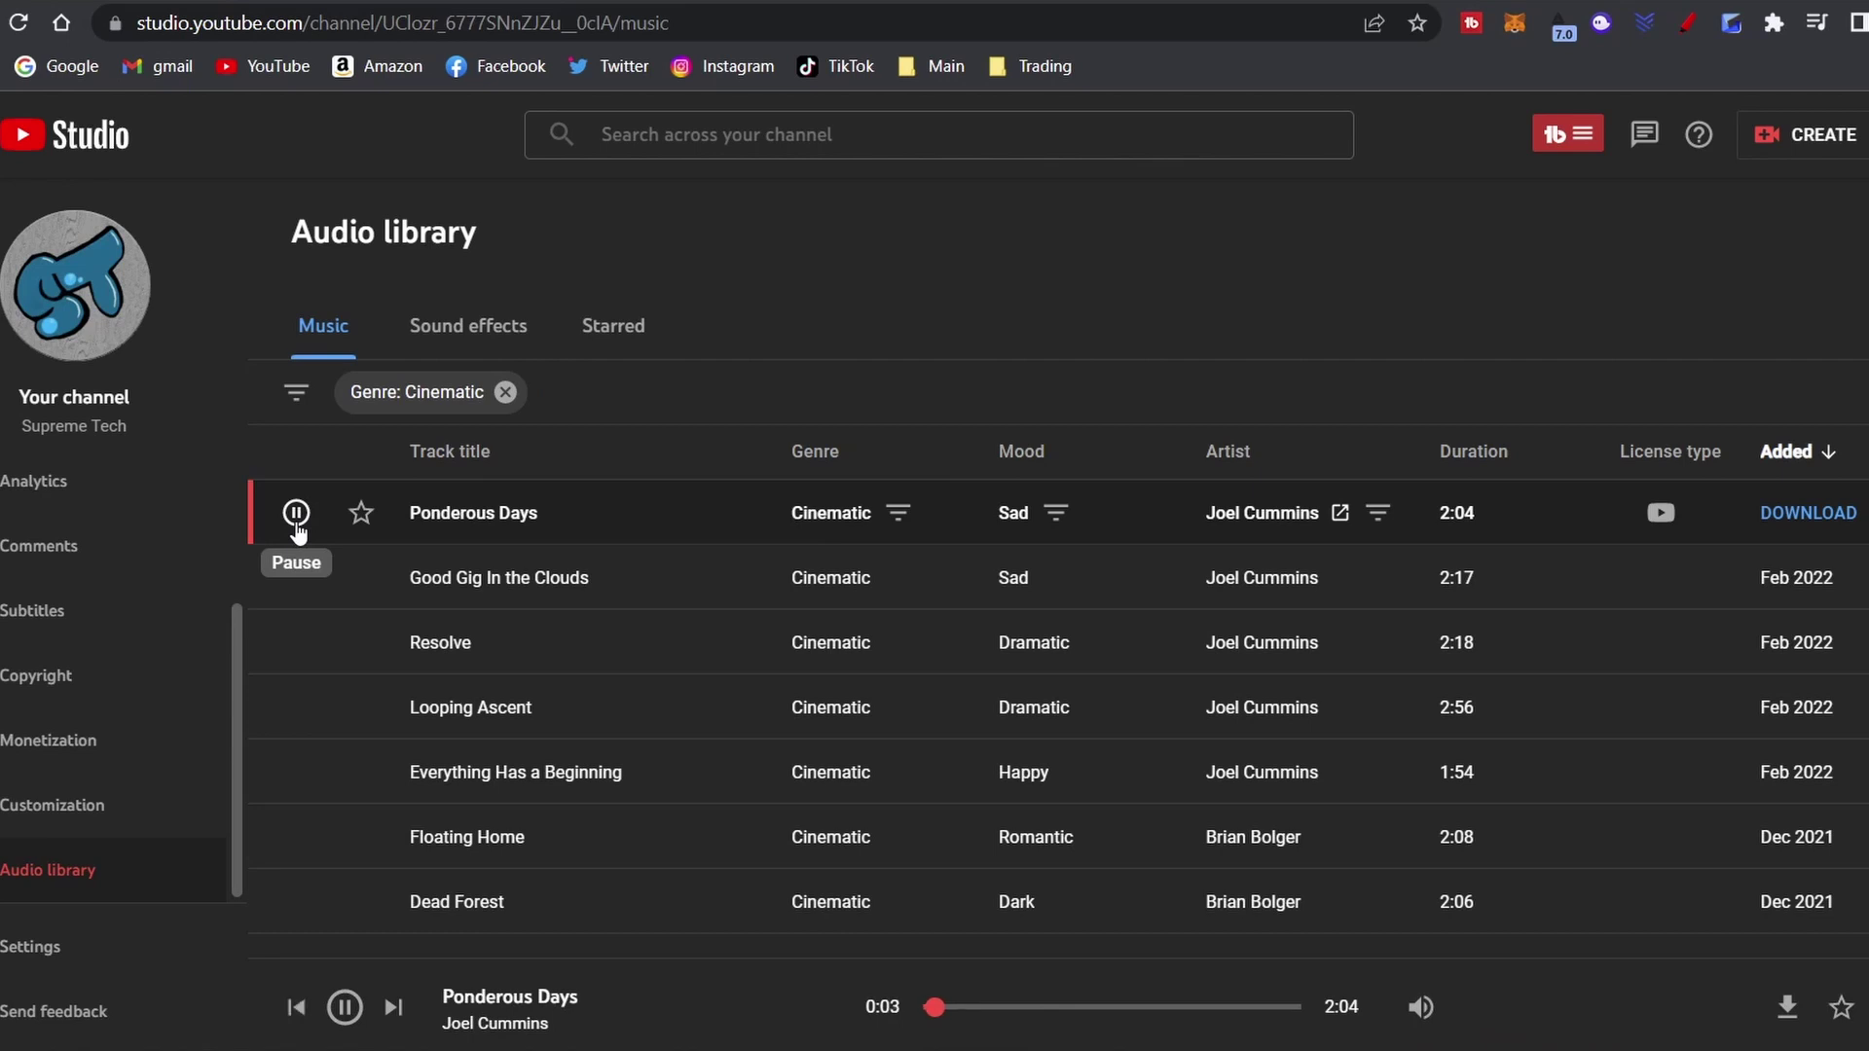
pyautogui.click(298, 529)
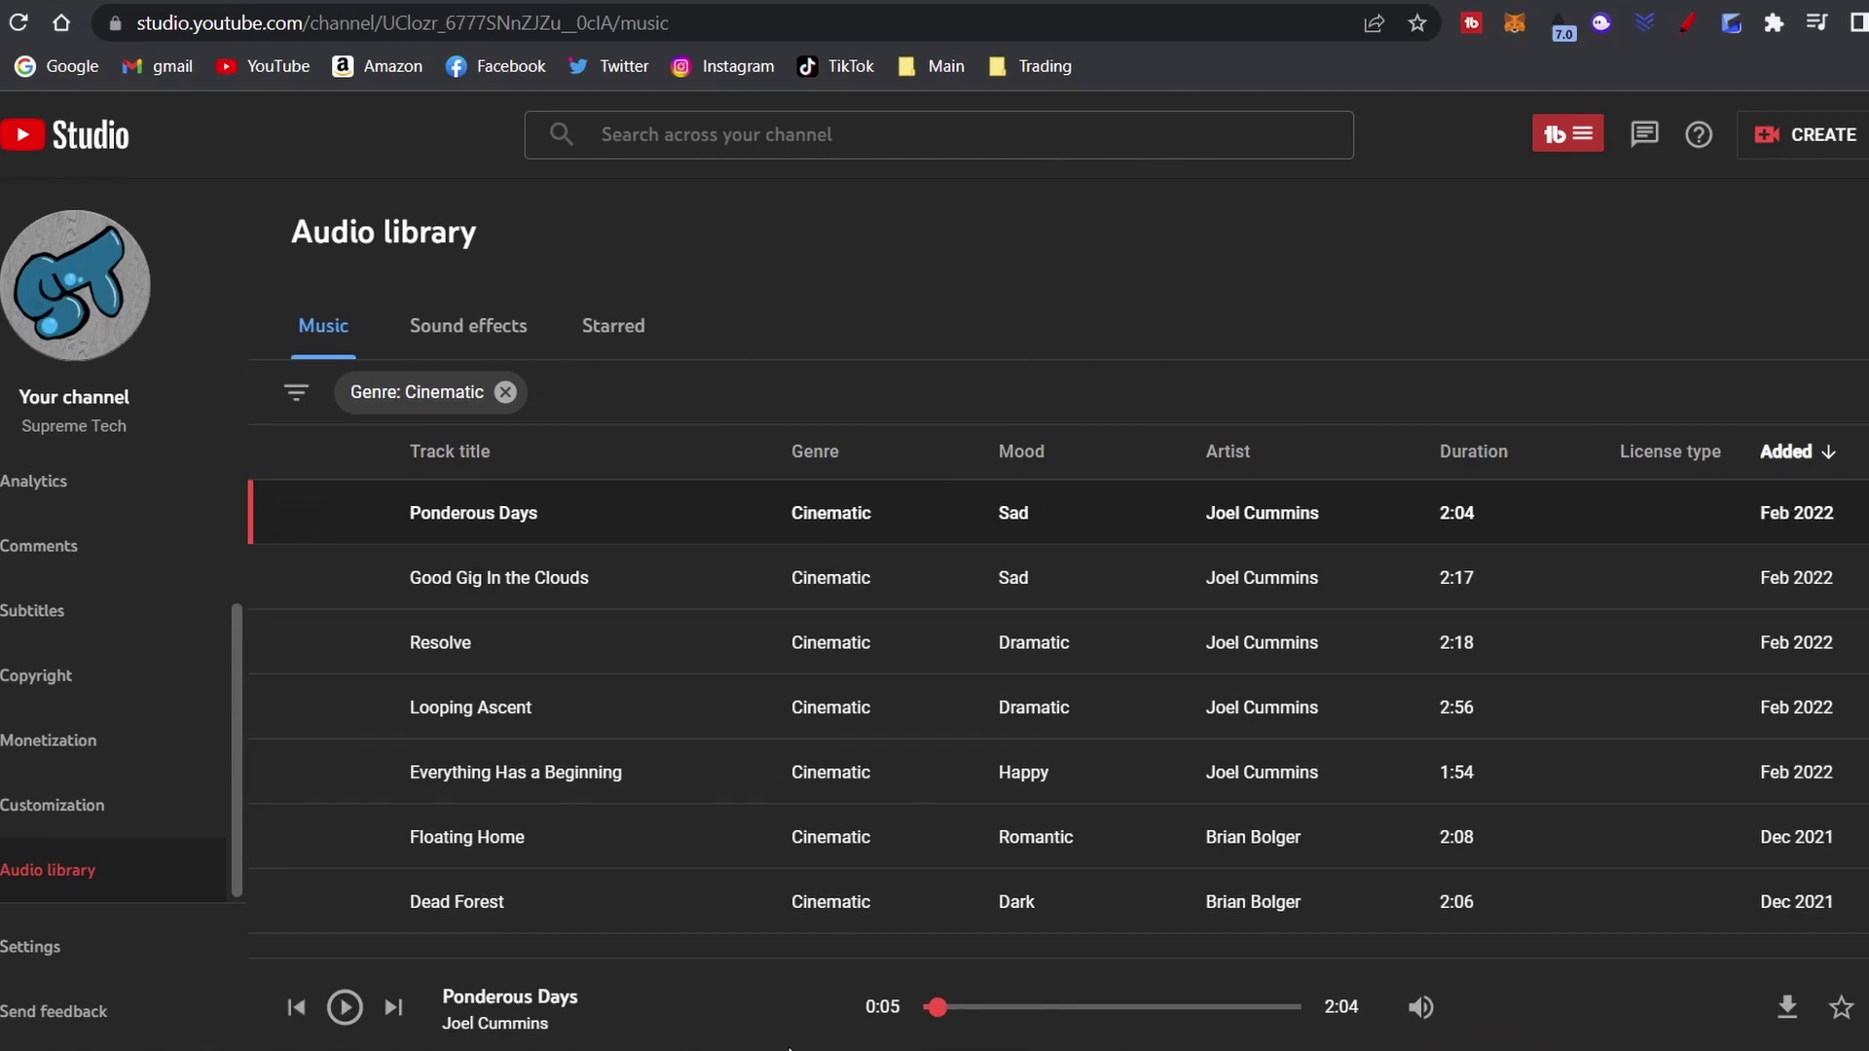
pyautogui.moveTo(955, 1012); pyautogui.dragTo(891, 1047)
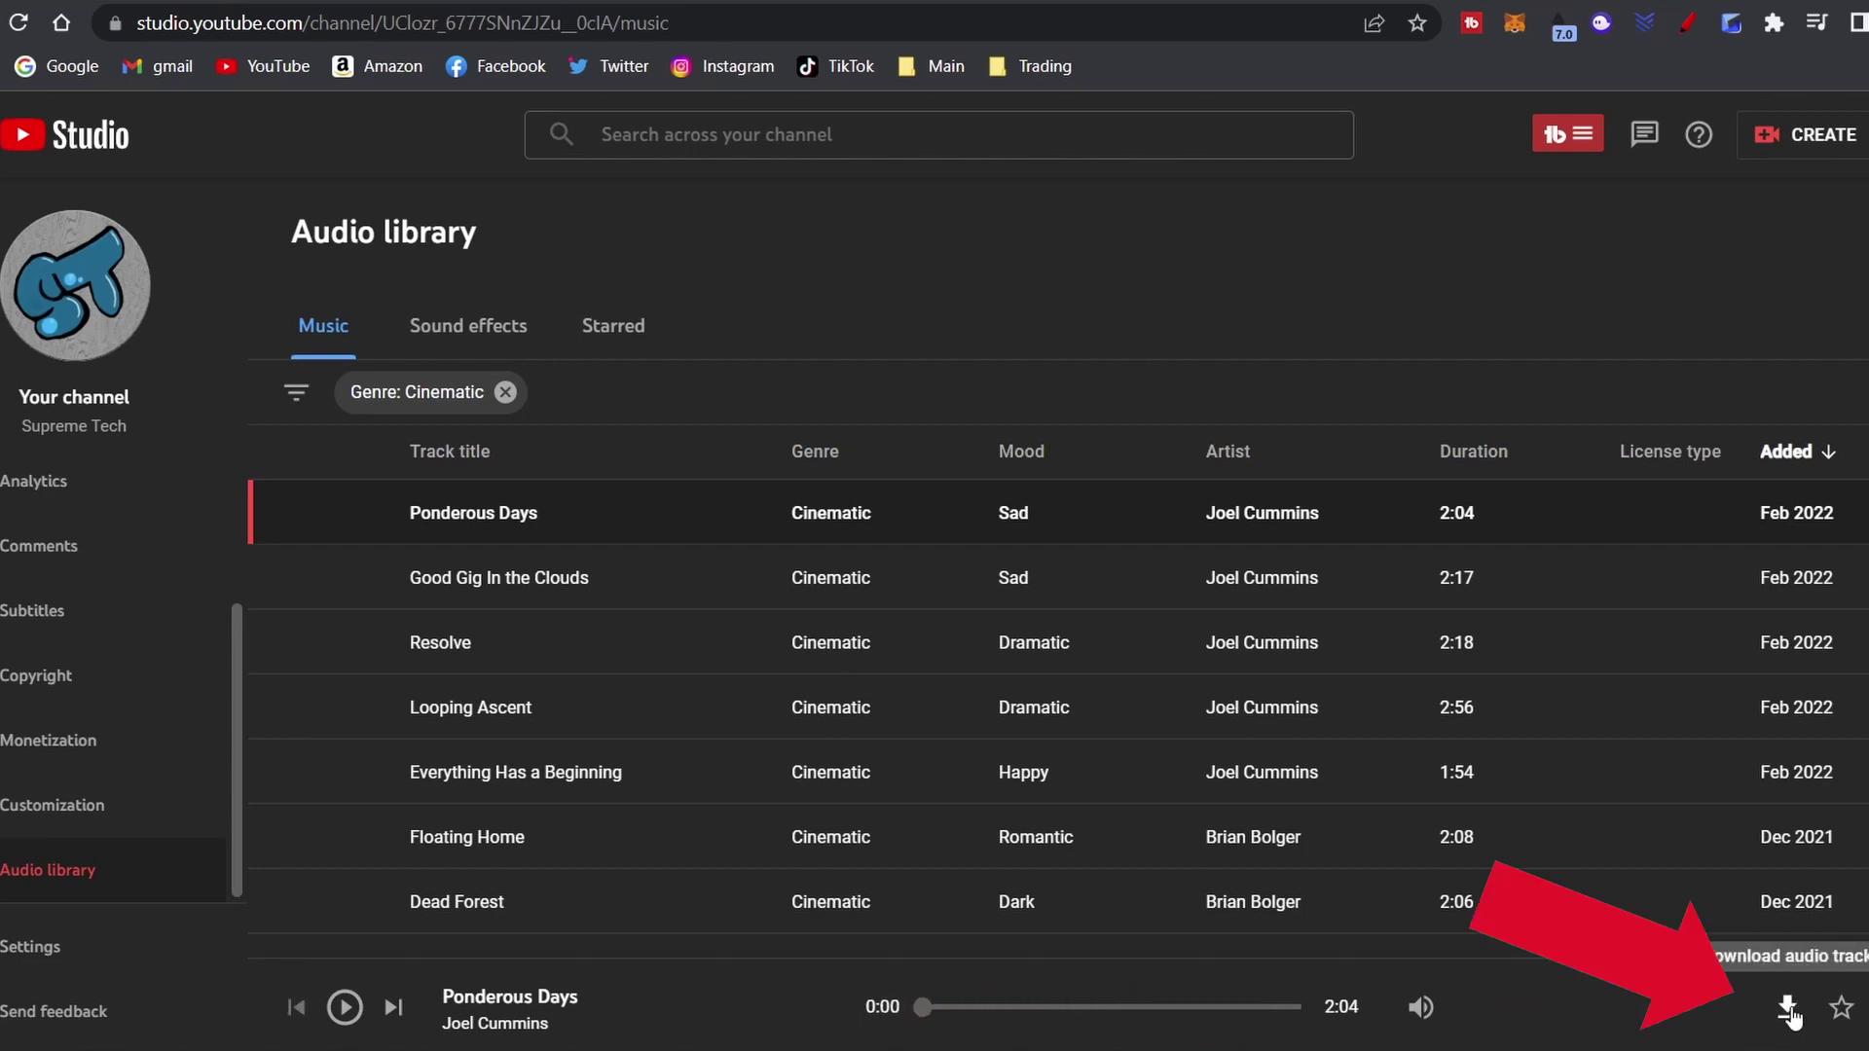
# Star Ponderous Days, confirm it among Starred tracks, then switch to Sound effects.
pyautogui.click(1839, 1010)
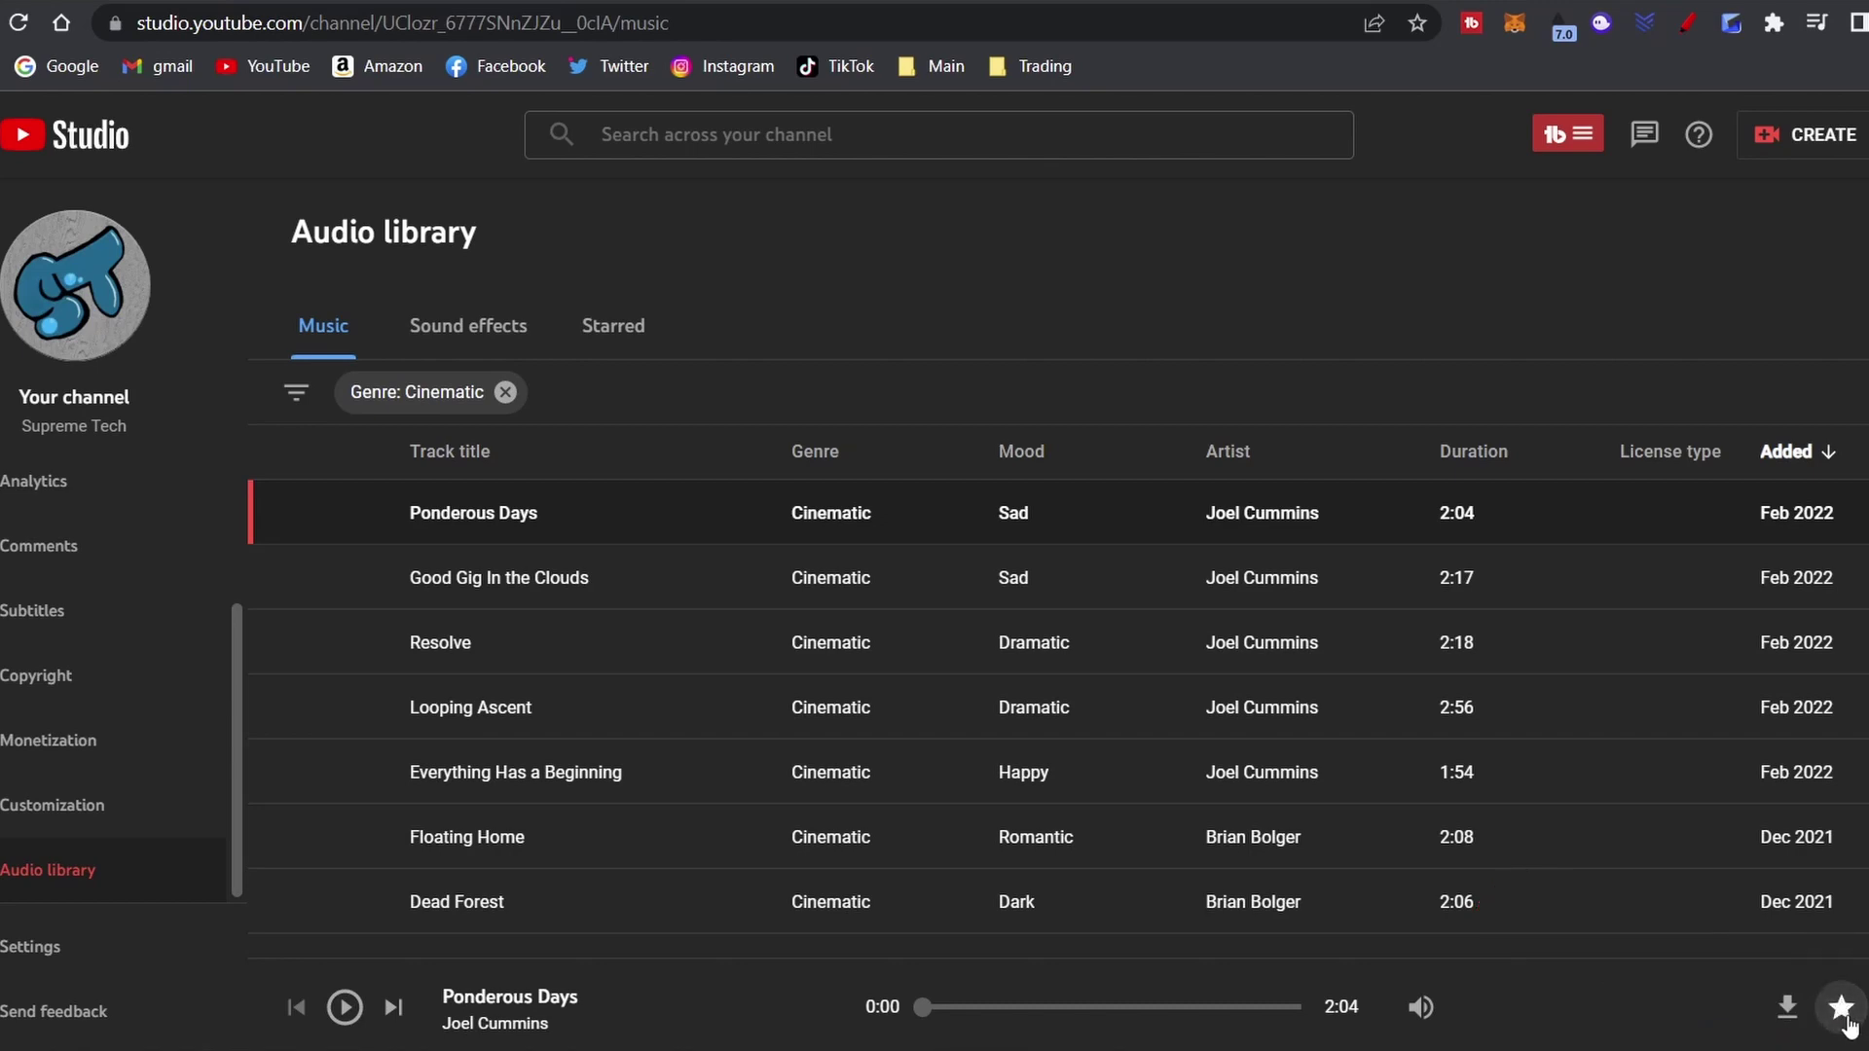
pyautogui.click(613, 331)
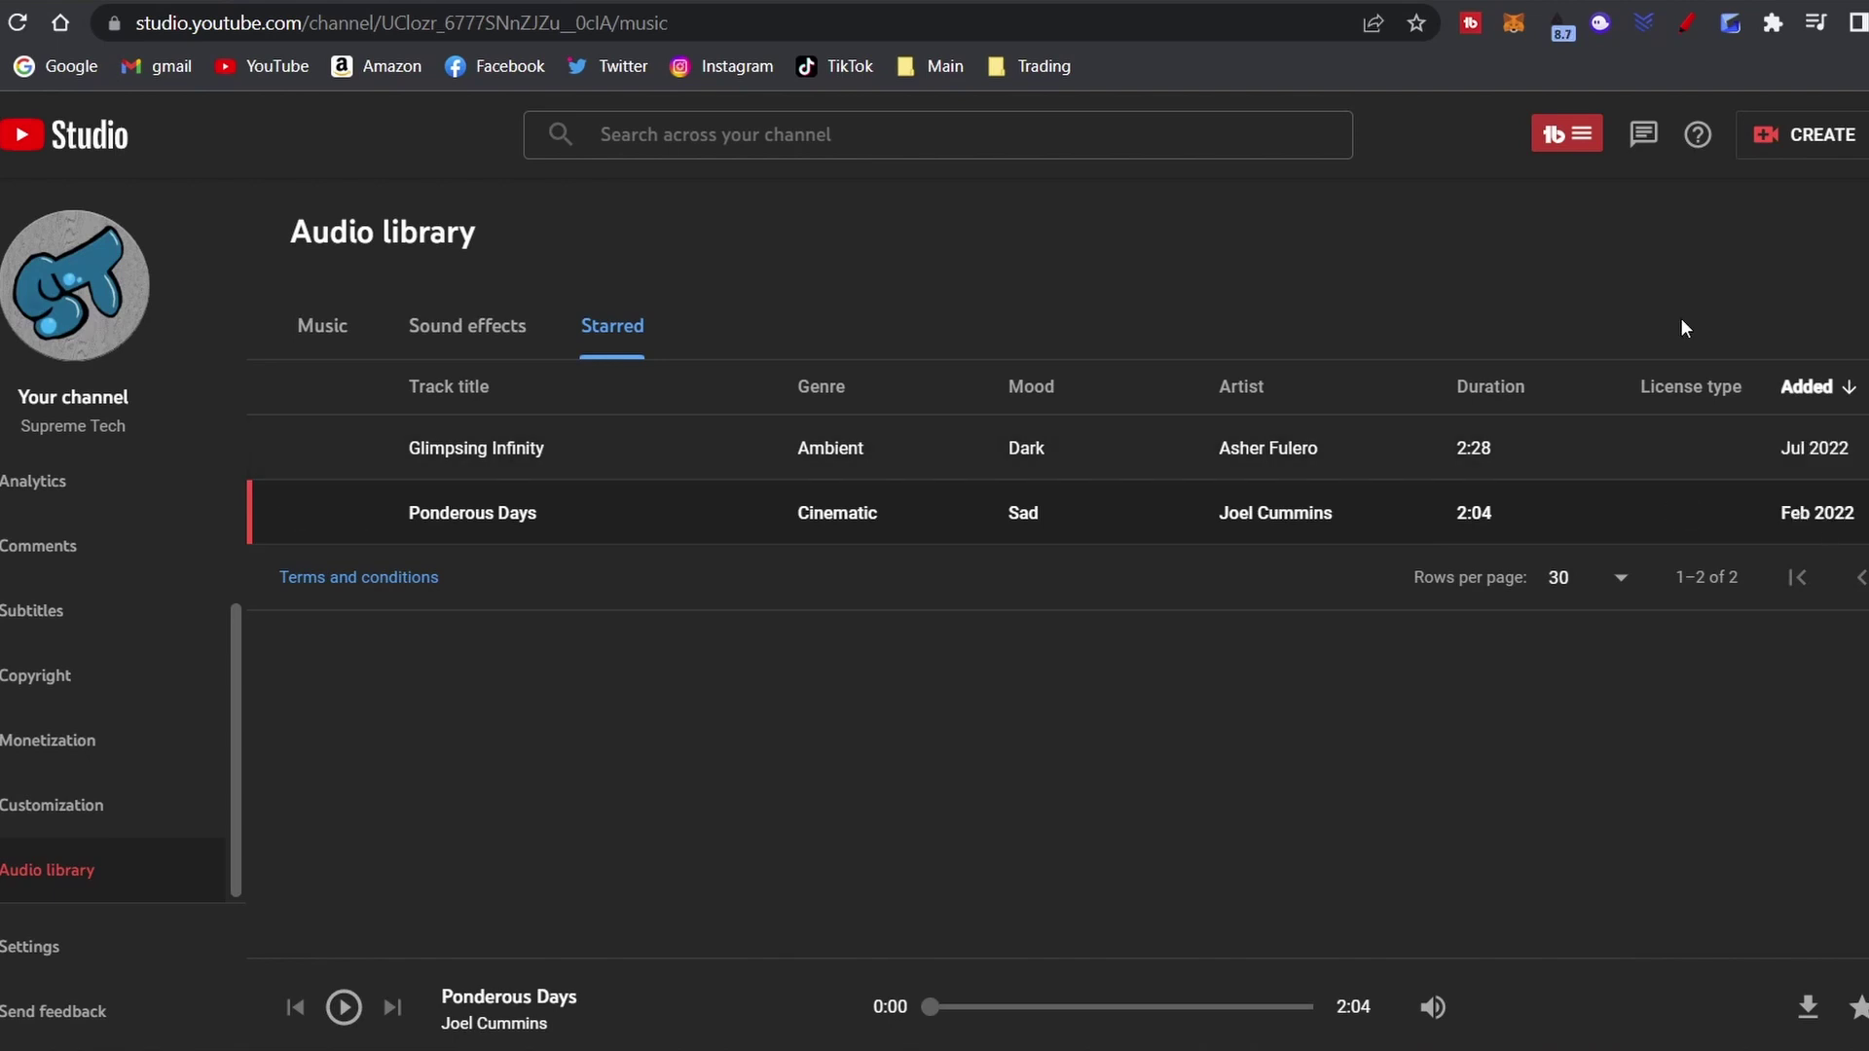
pyautogui.click(409, 333)
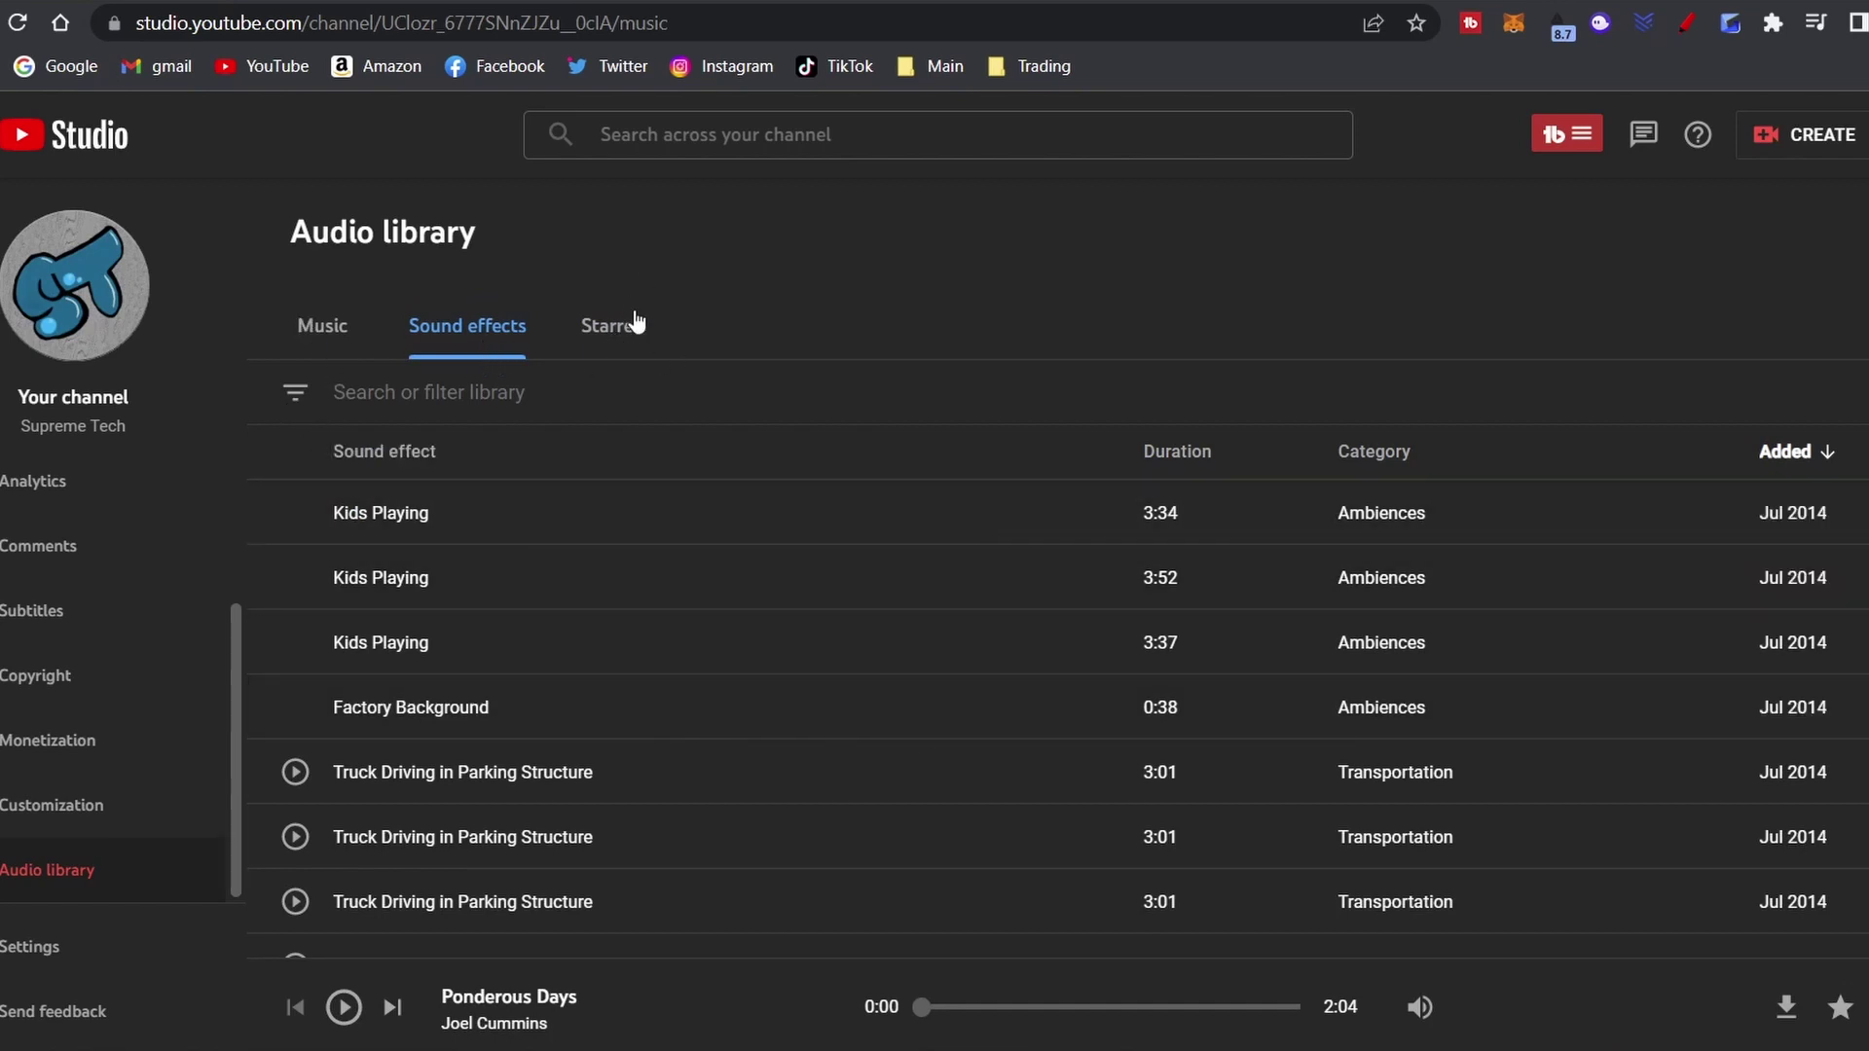
# Filter sound effects by Duration to shorter than 0:05.
pyautogui.click(302, 389)
pyautogui.click(427, 594)
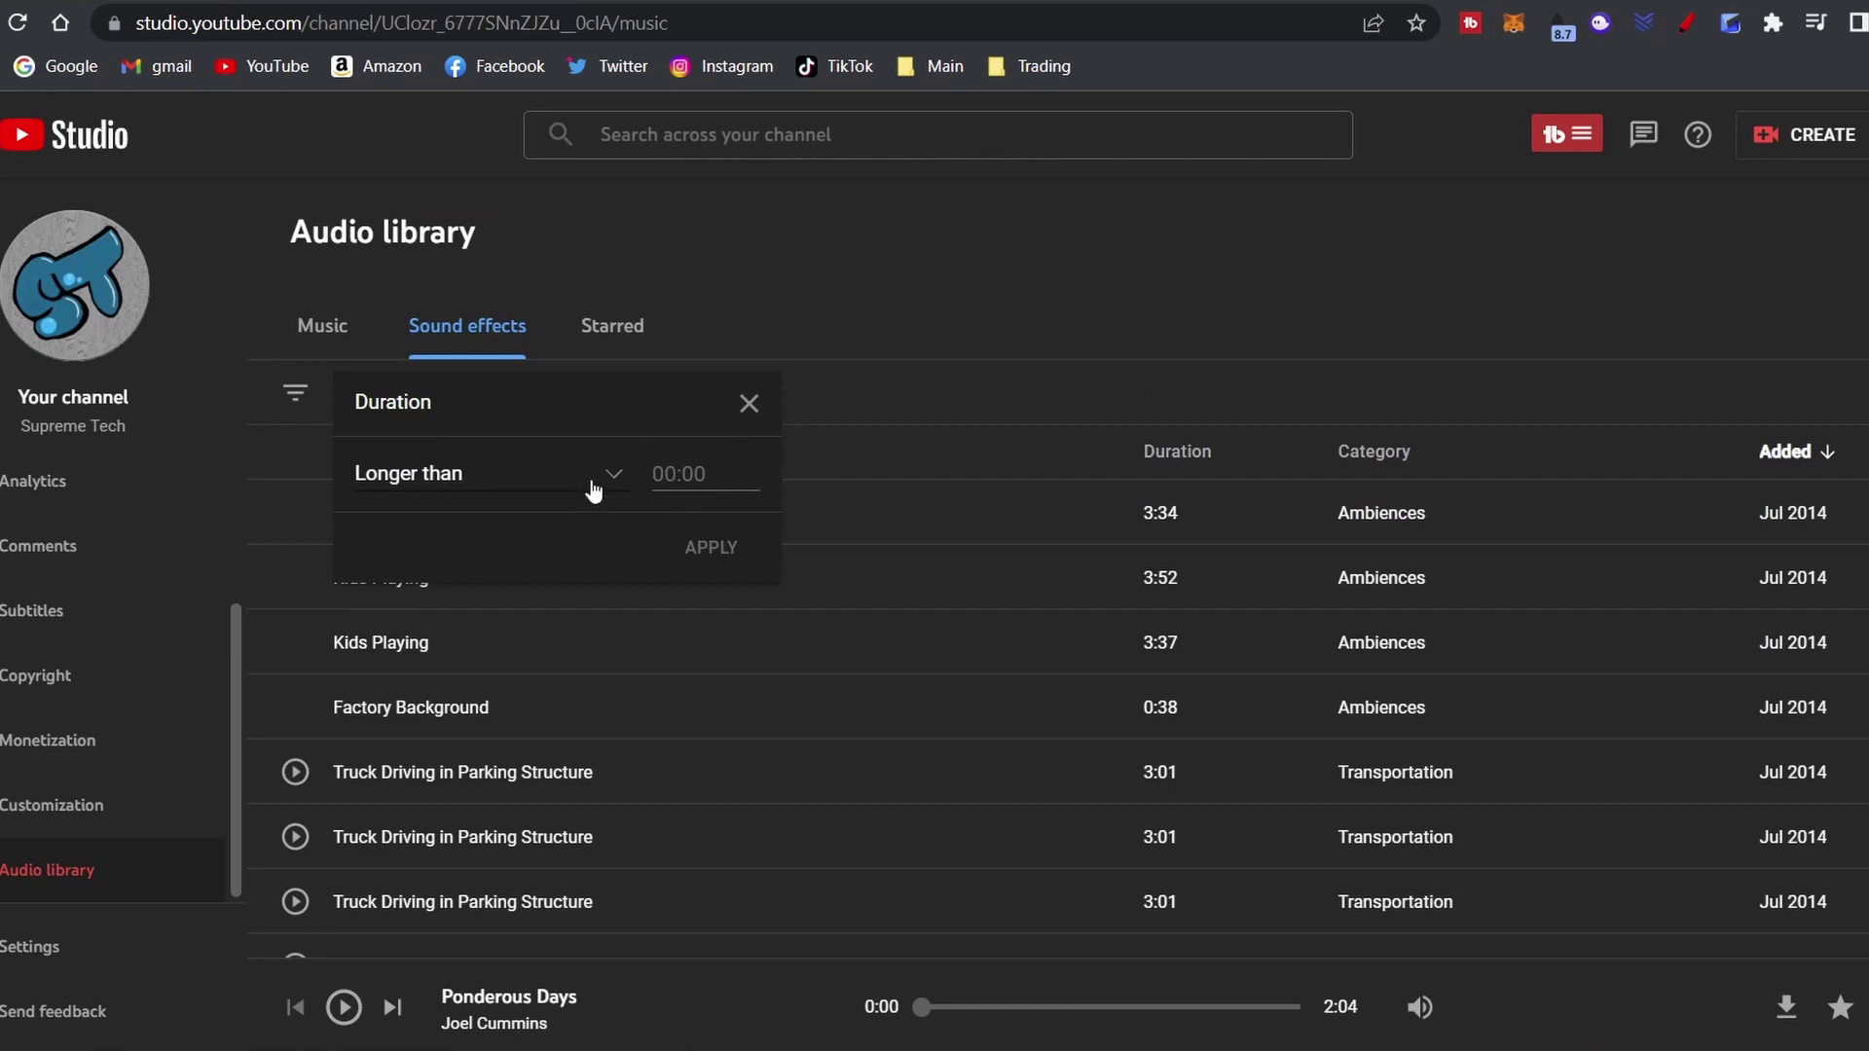
pyautogui.click(552, 482)
pyautogui.click(465, 552)
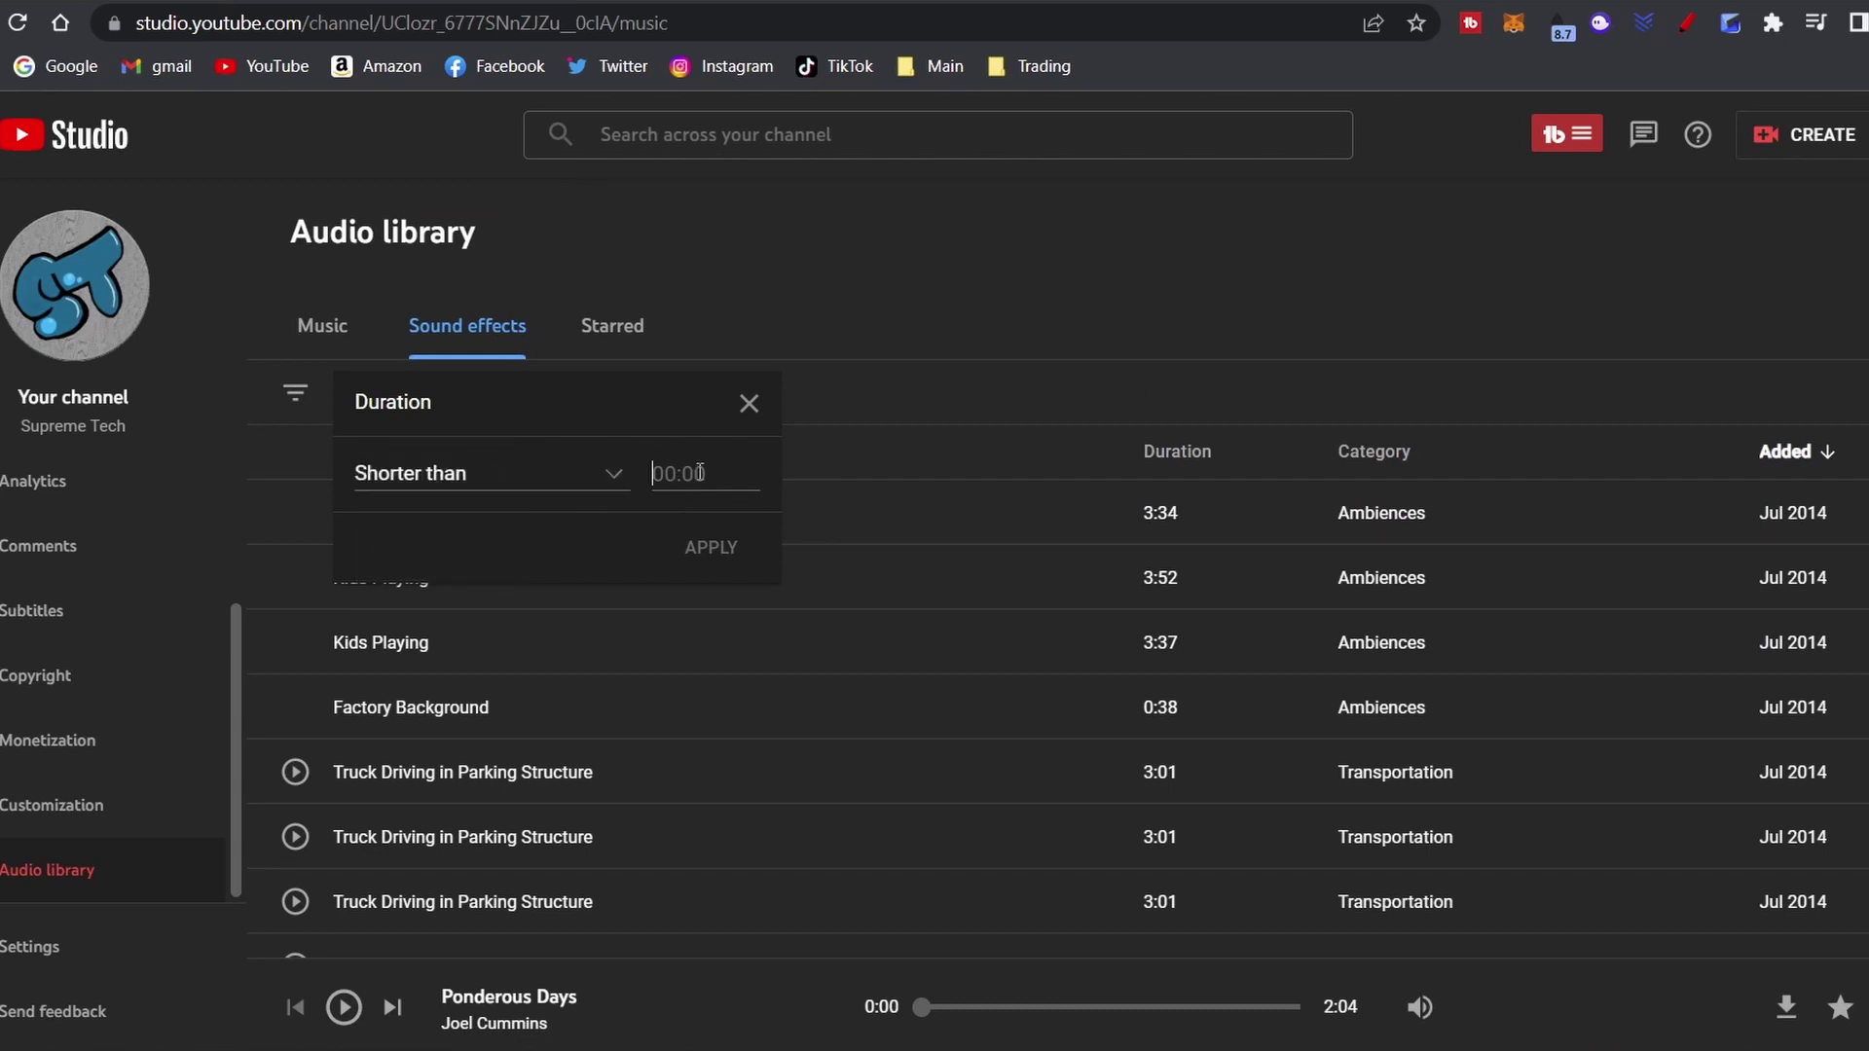
pyautogui.click(689, 546)
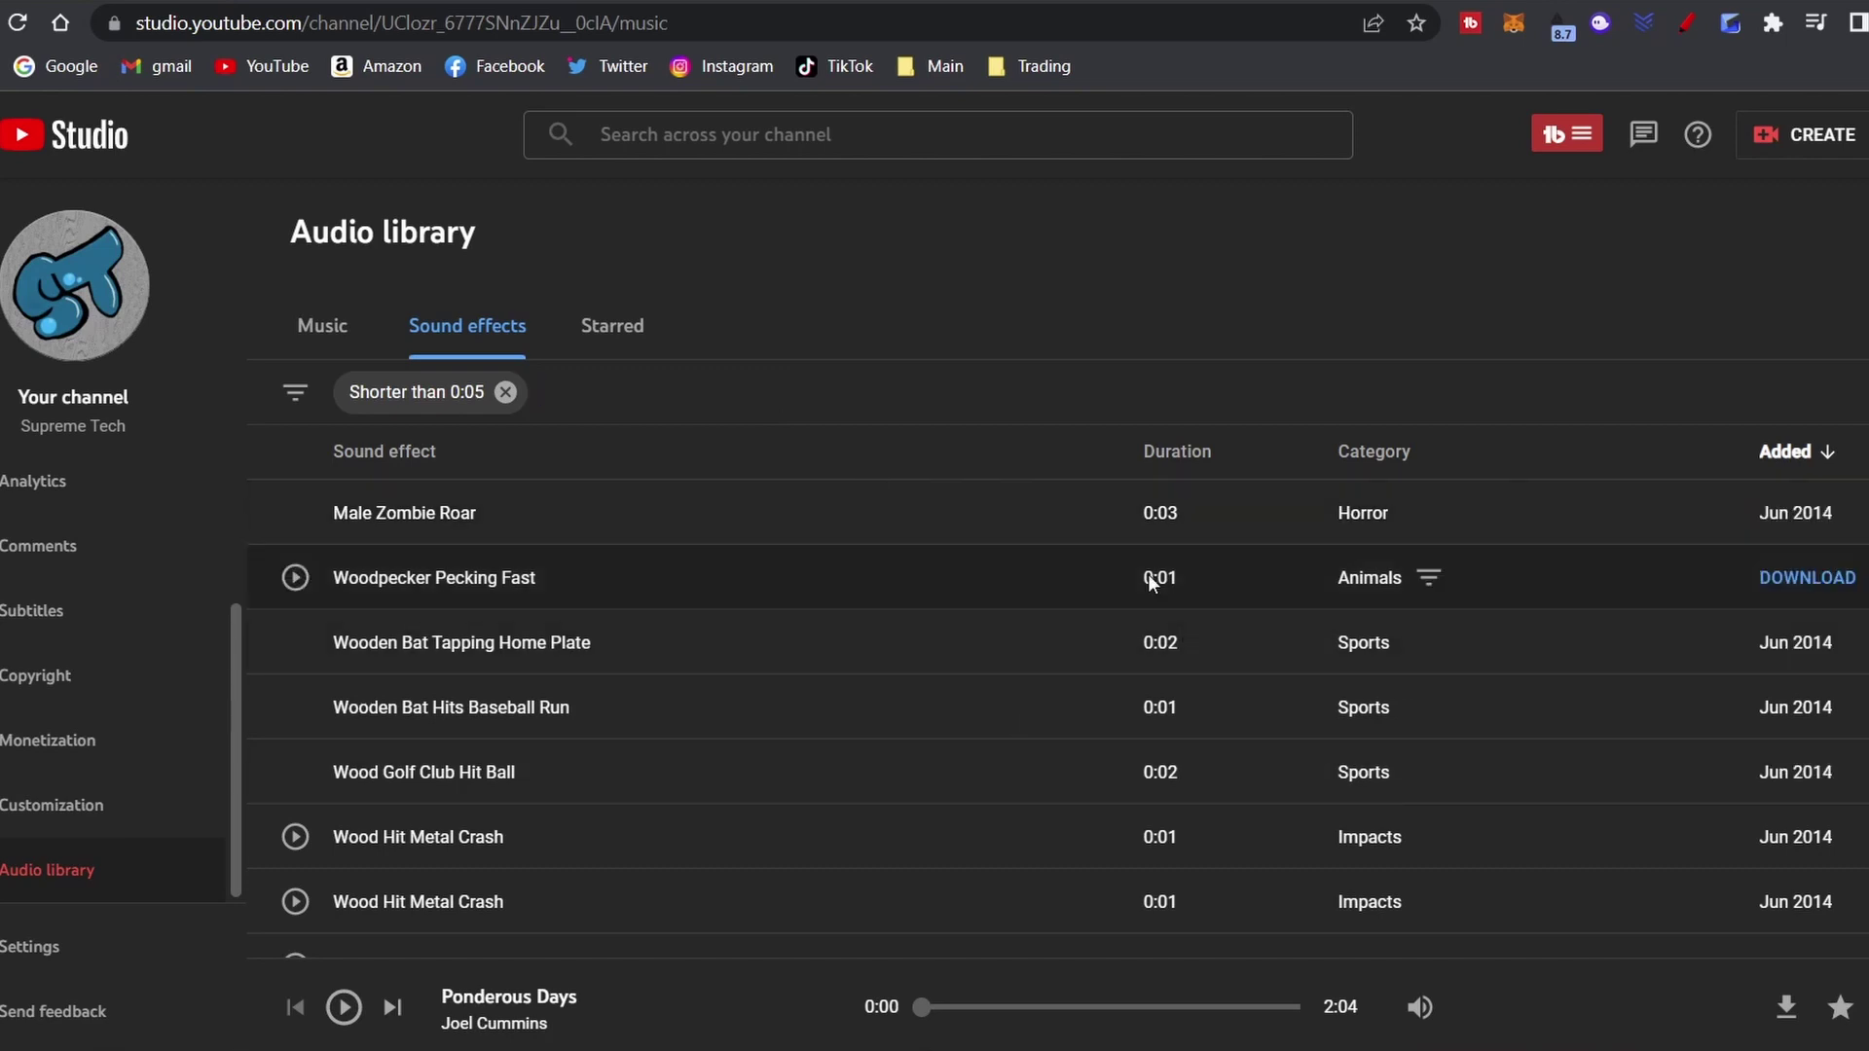
# Preview Male Zombie Roar, Woodpecker Pecking Fast and Wooden Bat Tapping Home Plate.
pyautogui.click(312, 513)
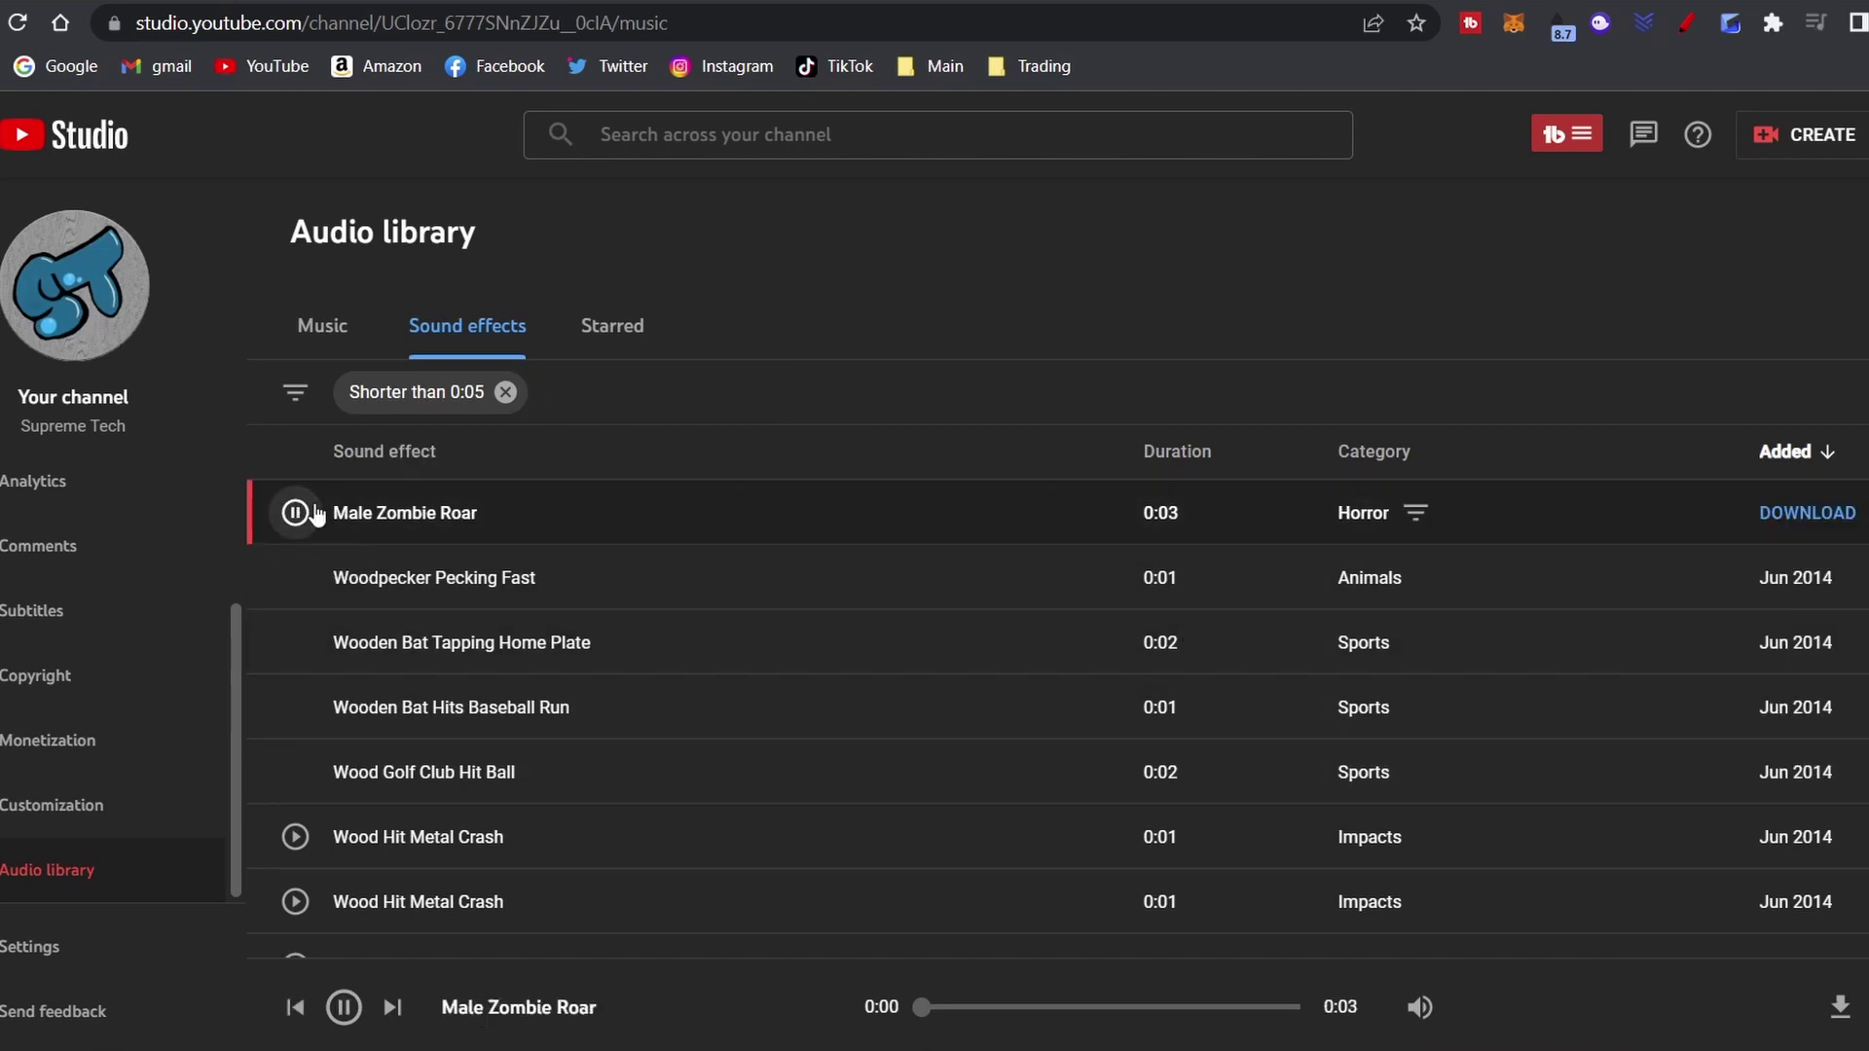
pyautogui.click(297, 578)
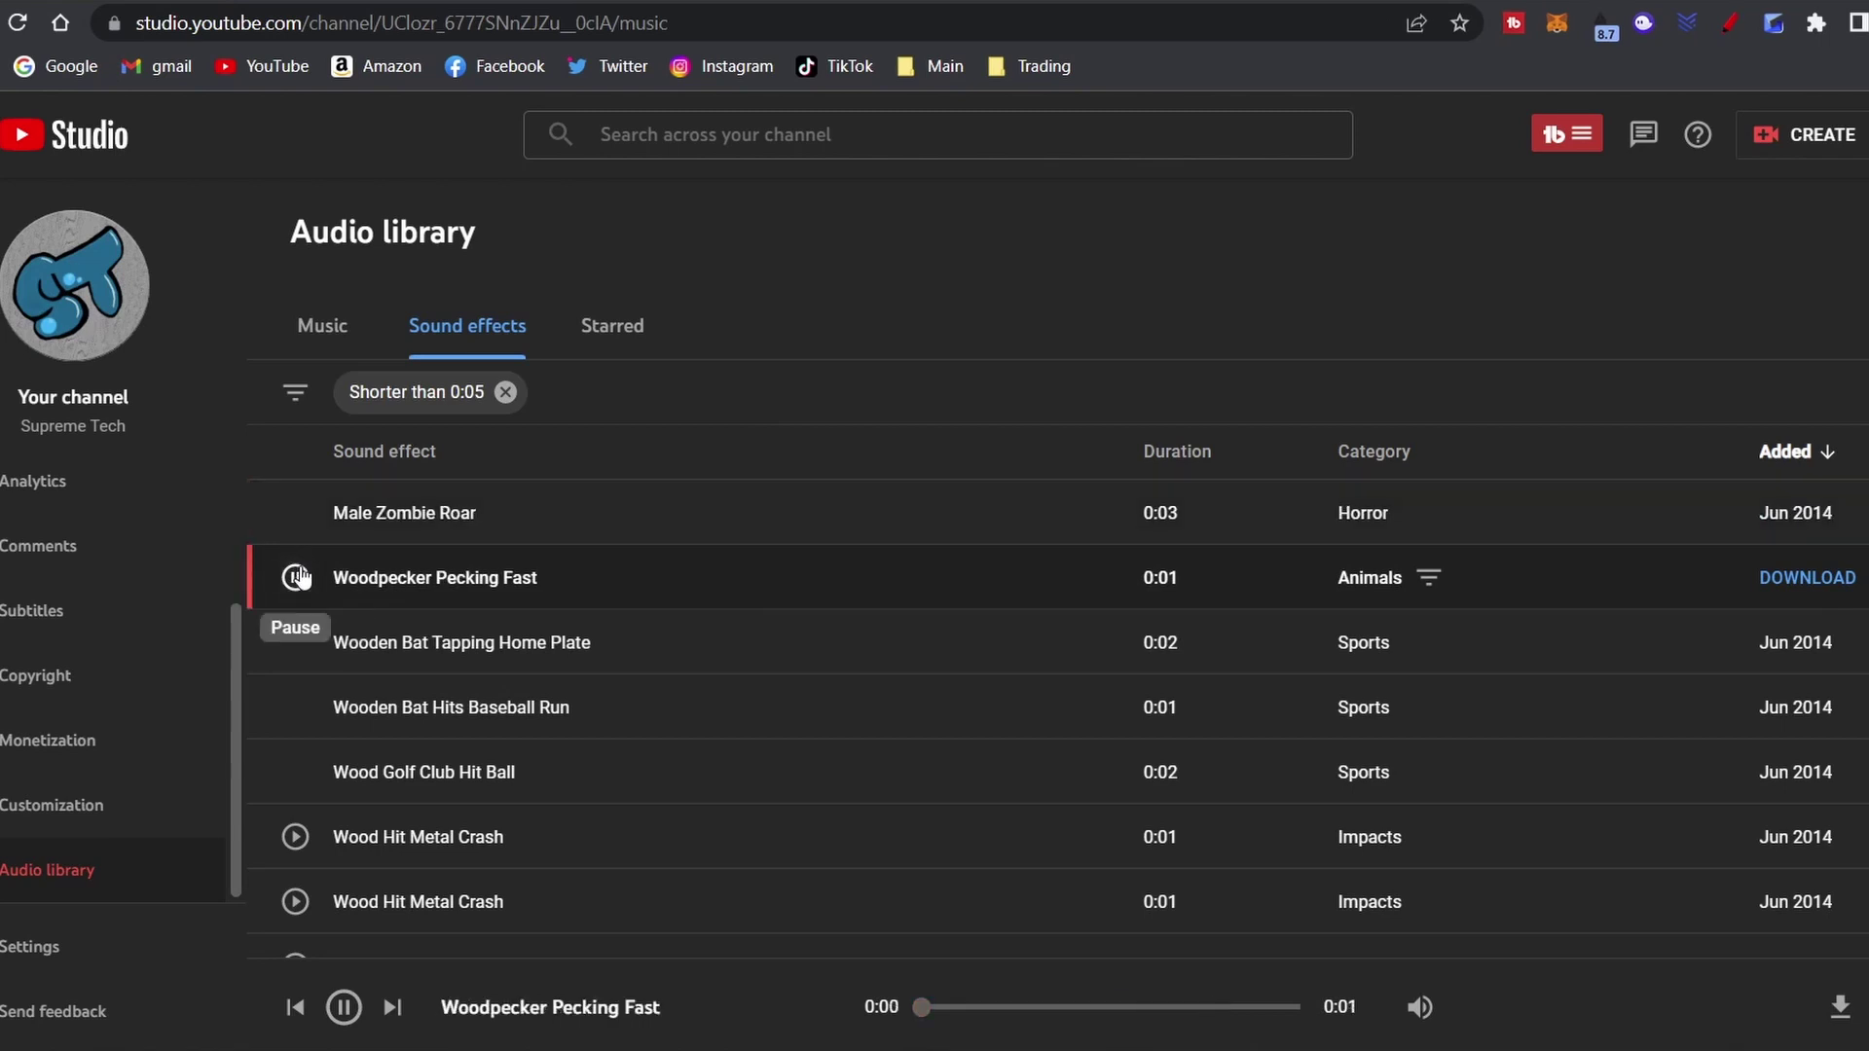
pyautogui.click(292, 647)
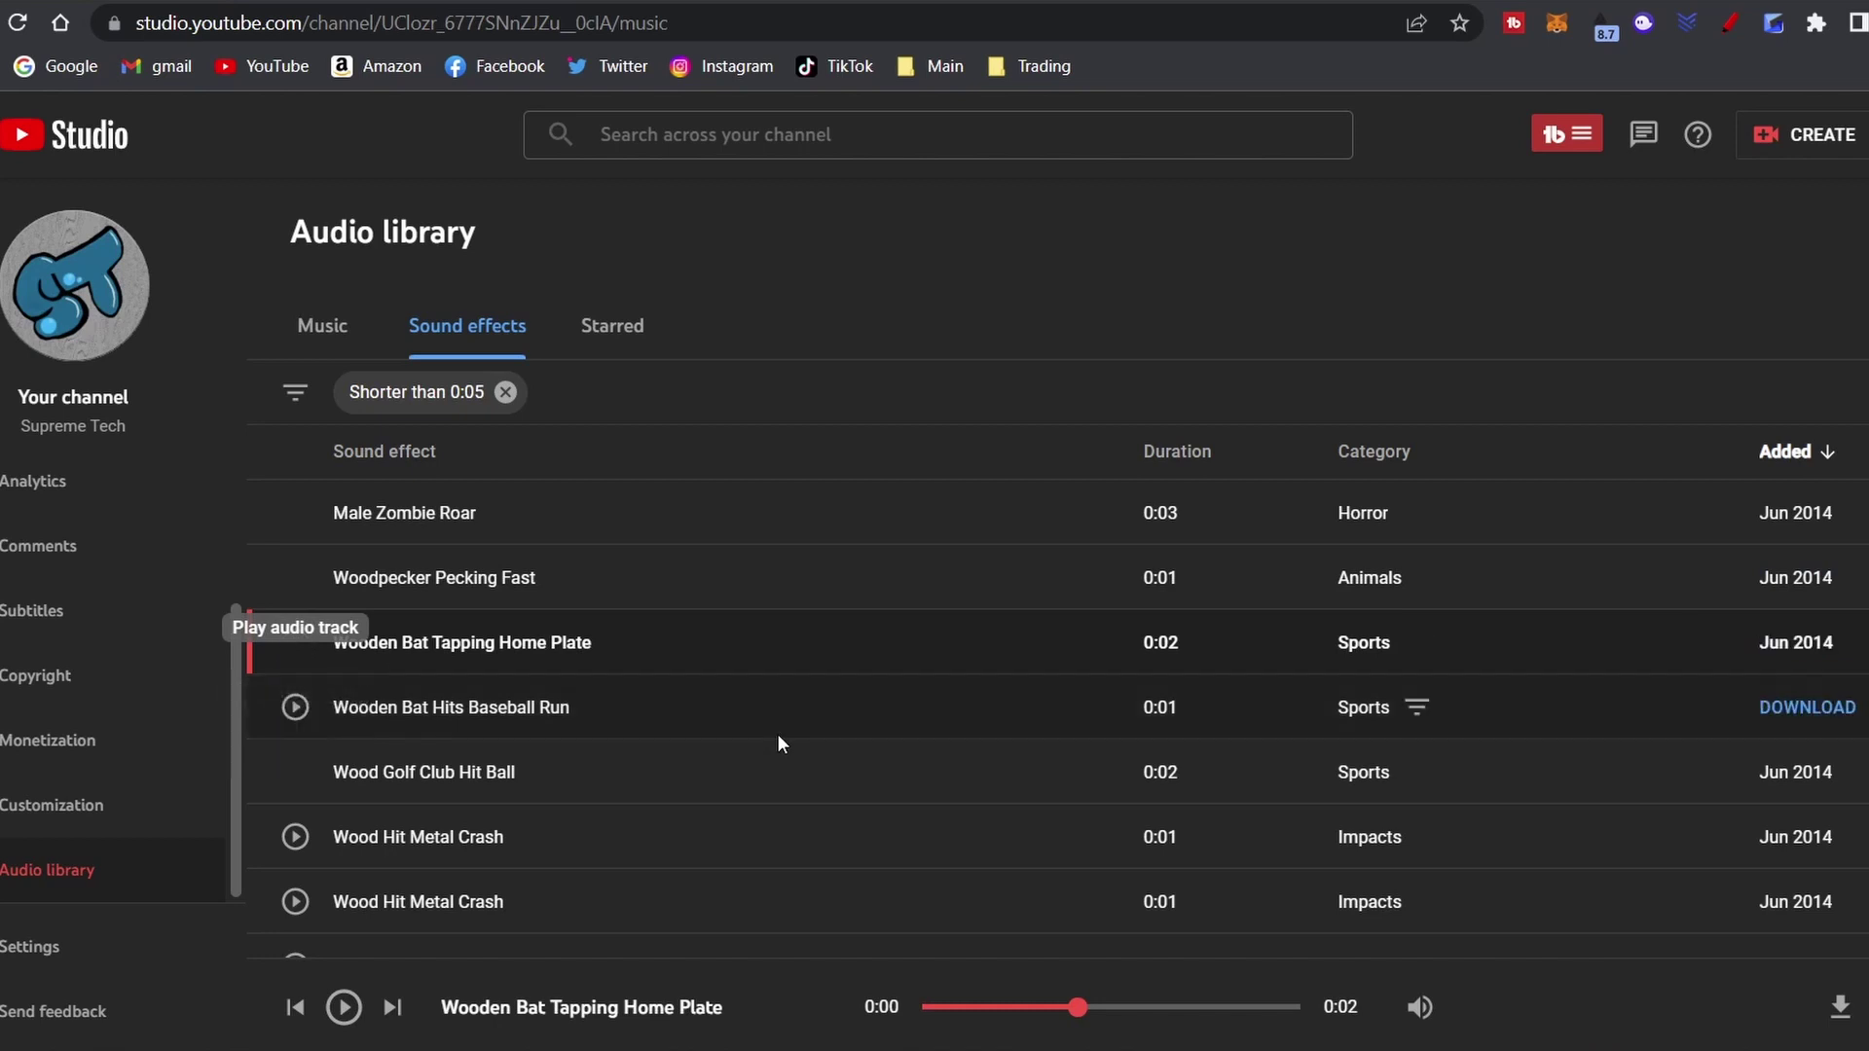
pyautogui.click(291, 656)
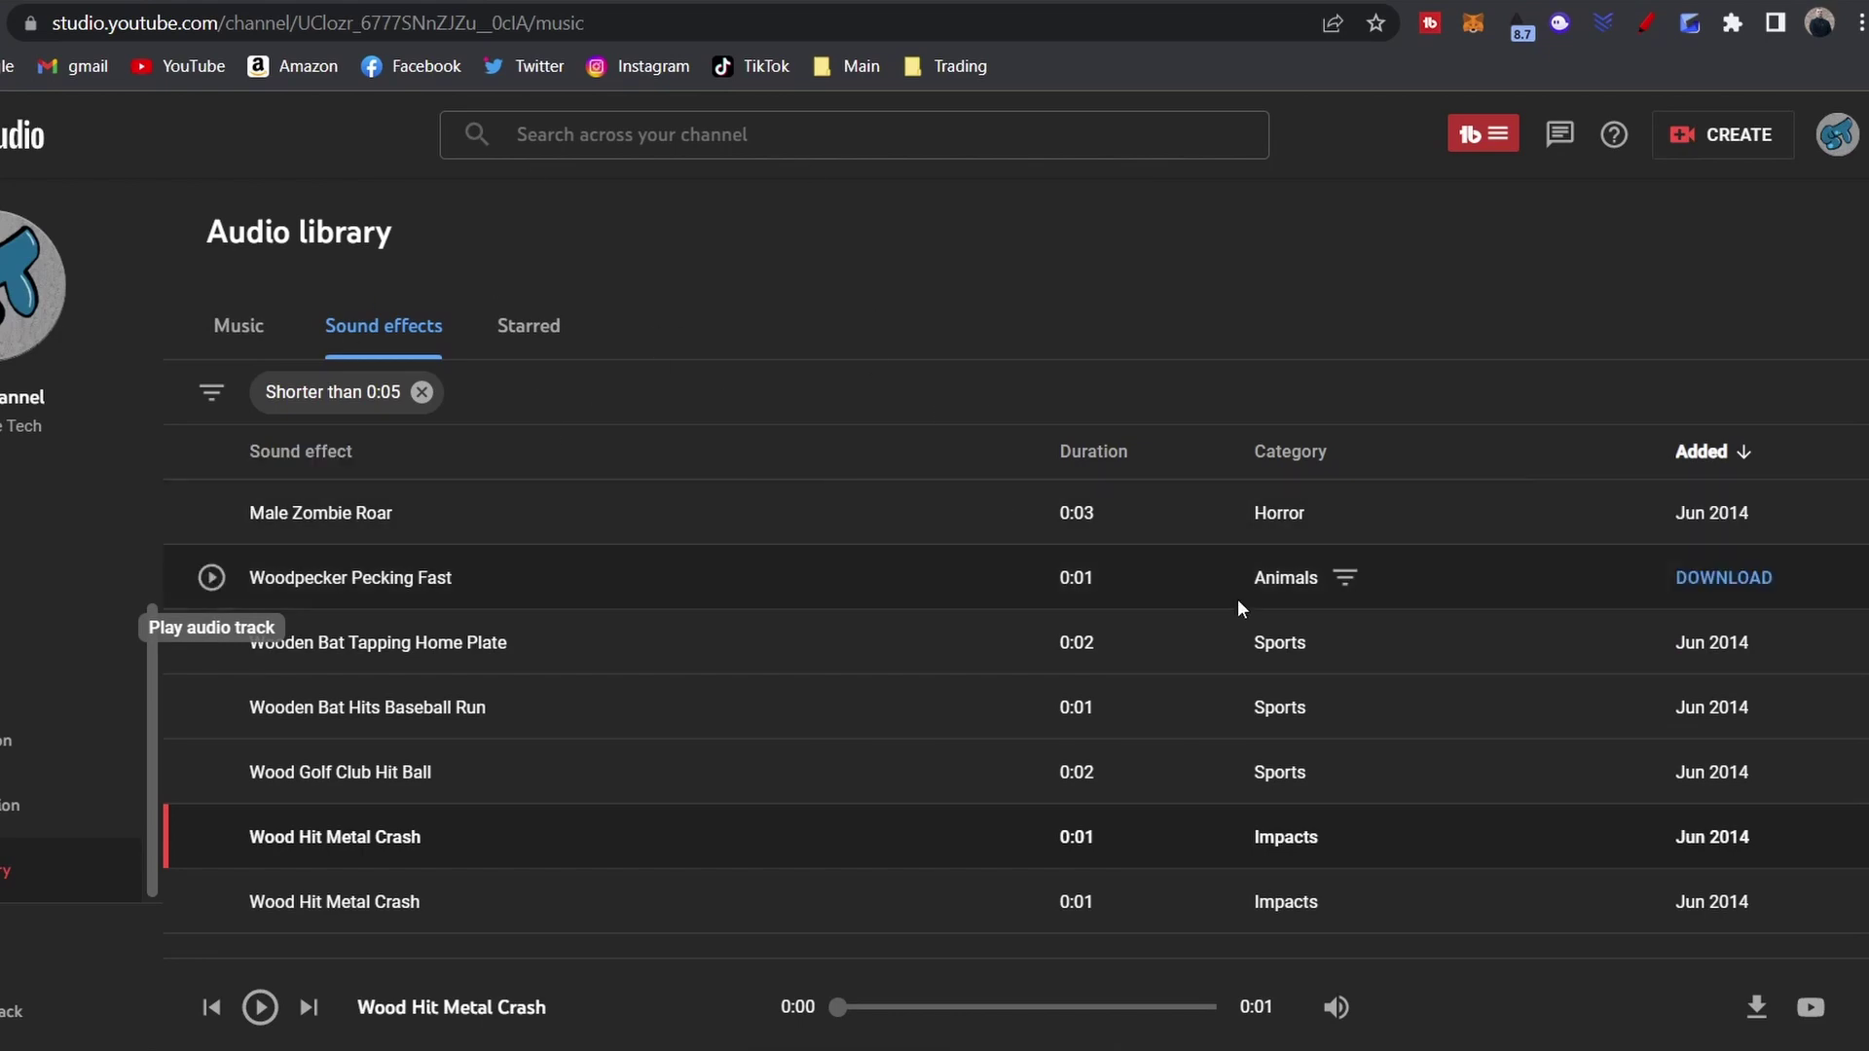
# Return from sound effects to the Cinematic-filtered Music tab.
pyautogui.scroll(-5, 1238, 603)
pyautogui.scroll(-5, 1236, 598)
pyautogui.scroll(10, 1236, 599)
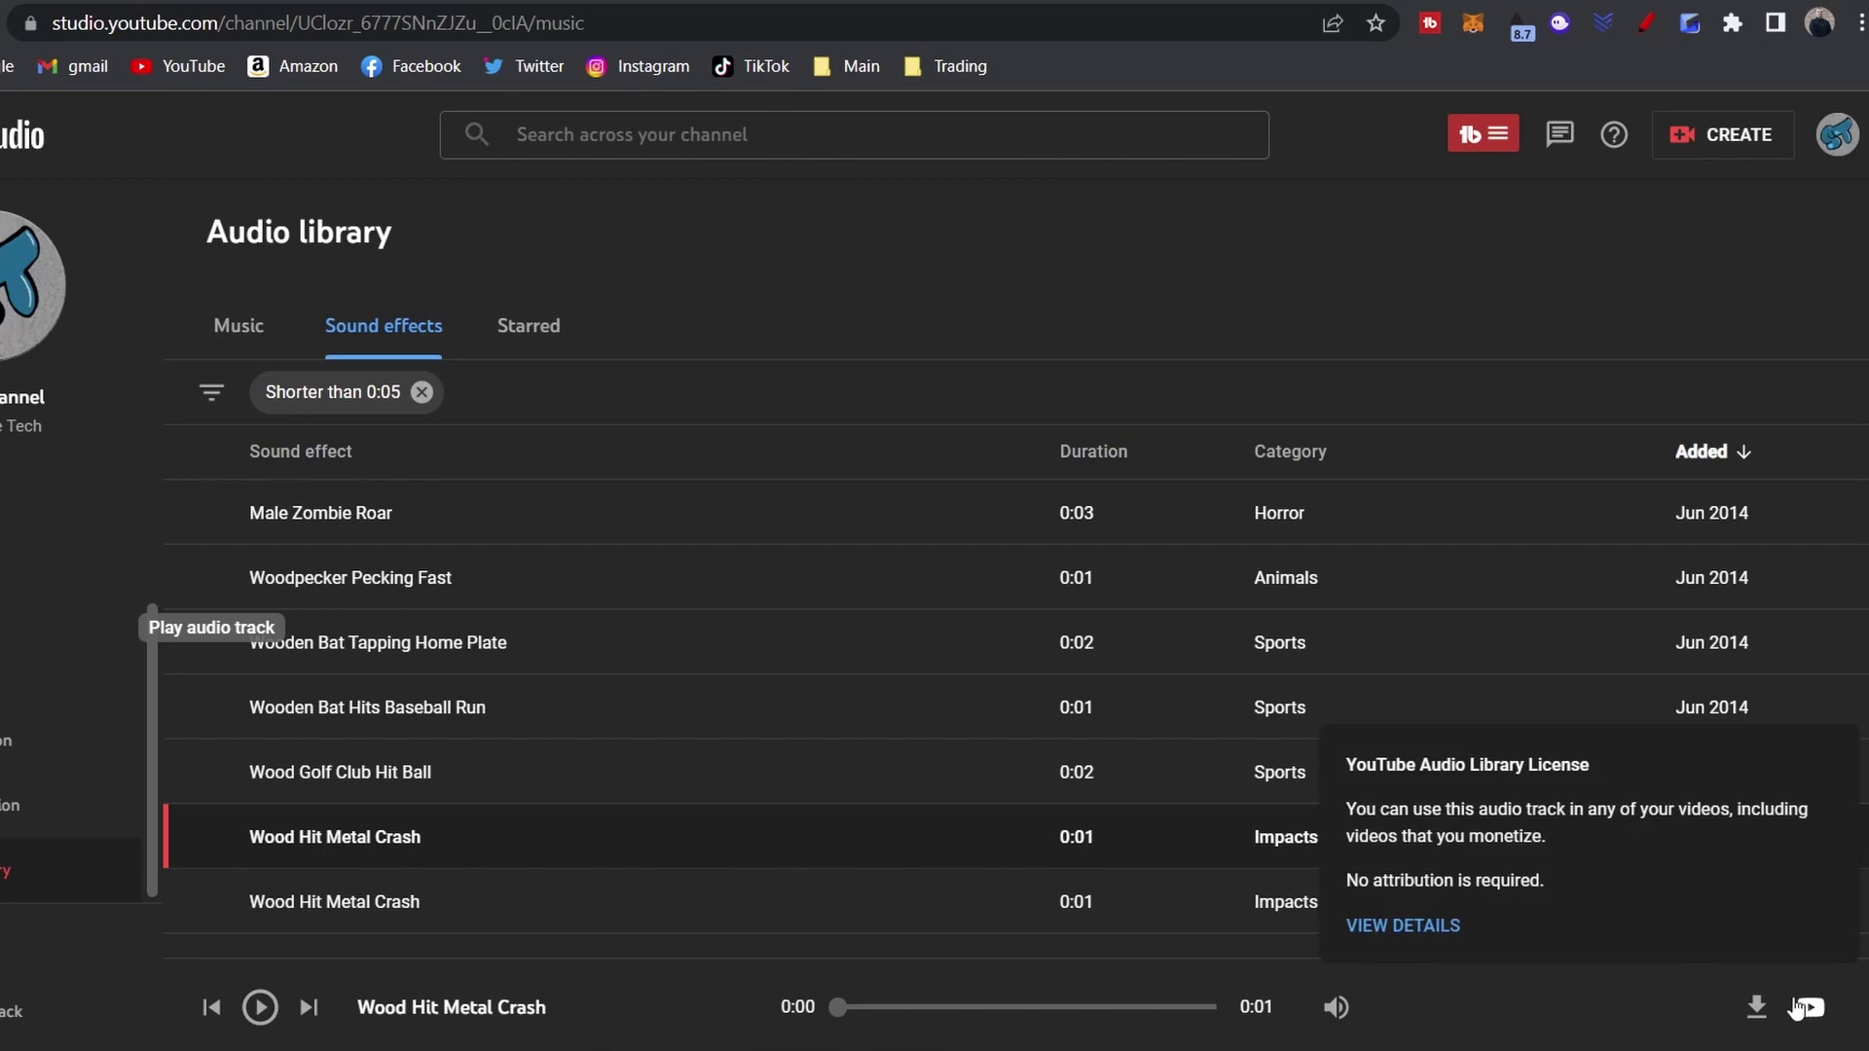
pyautogui.click(242, 316)
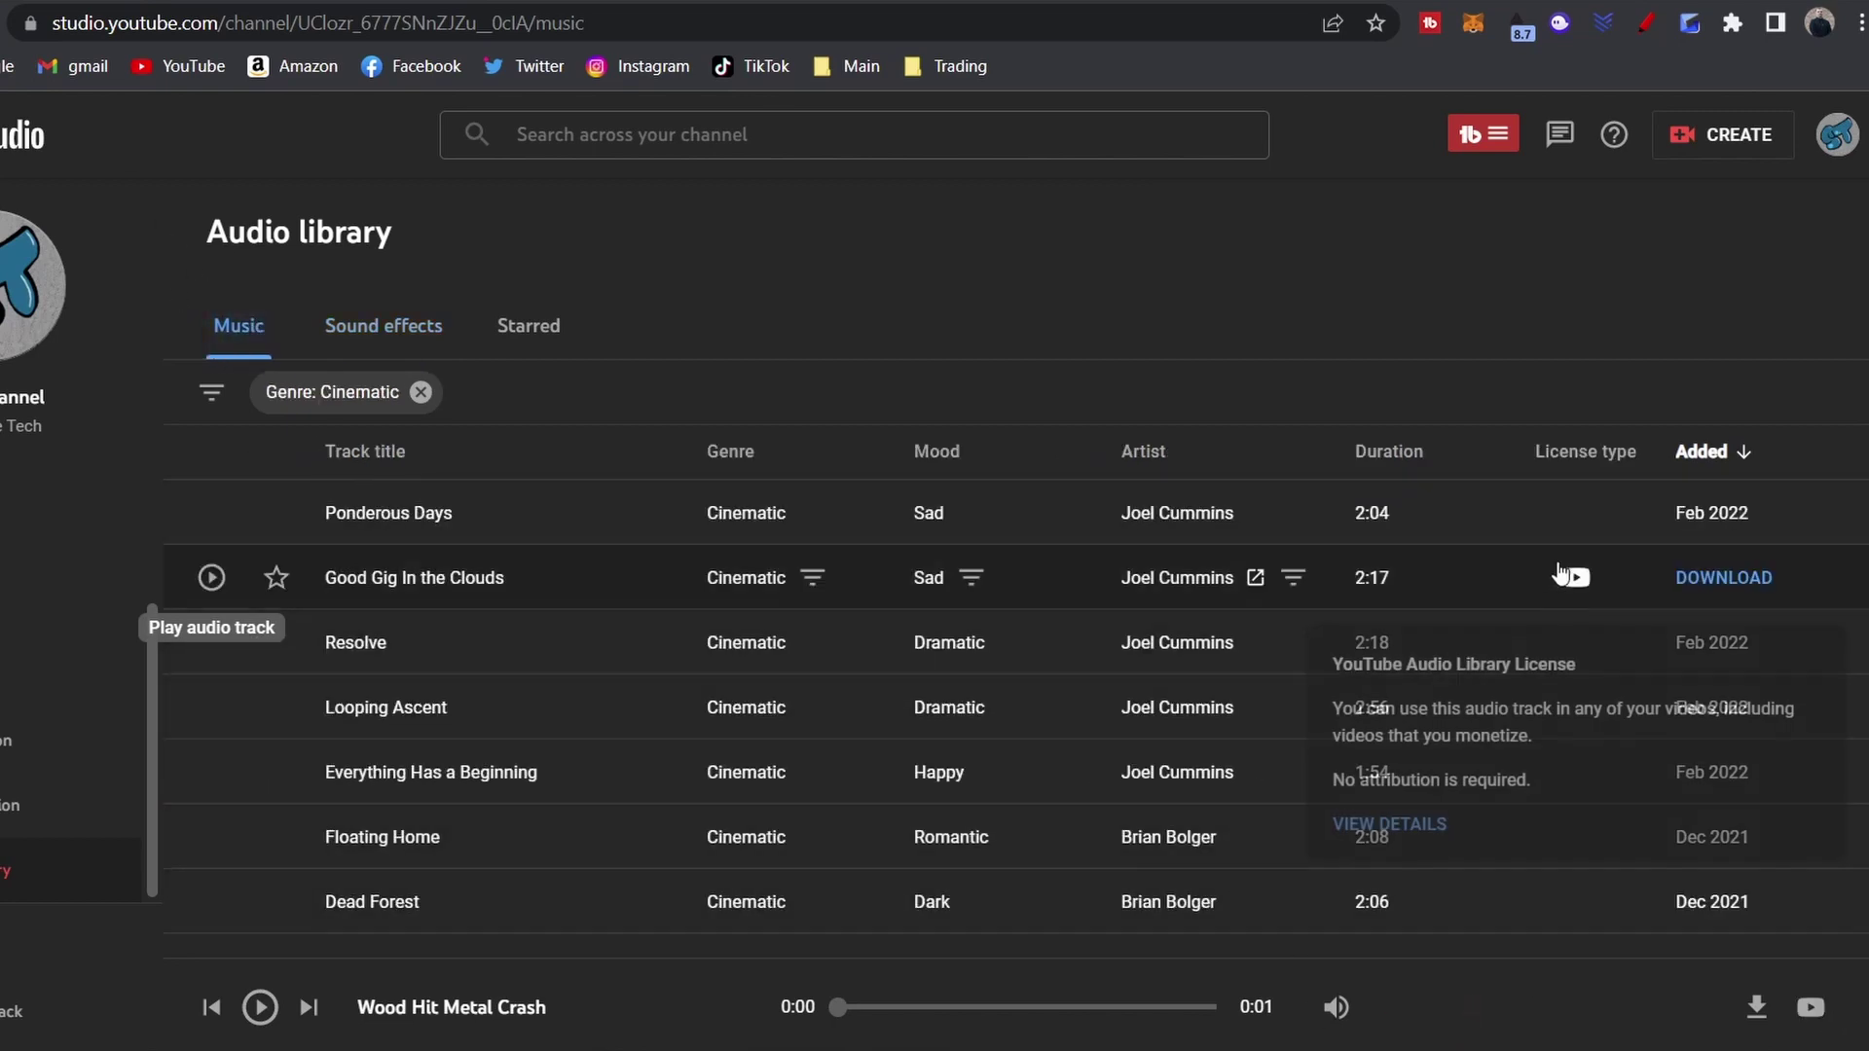
# Open the full Audio Library License details from a track's license card.
pyautogui.moveTo(1576, 510)
pyautogui.moveTo(1564, 455)
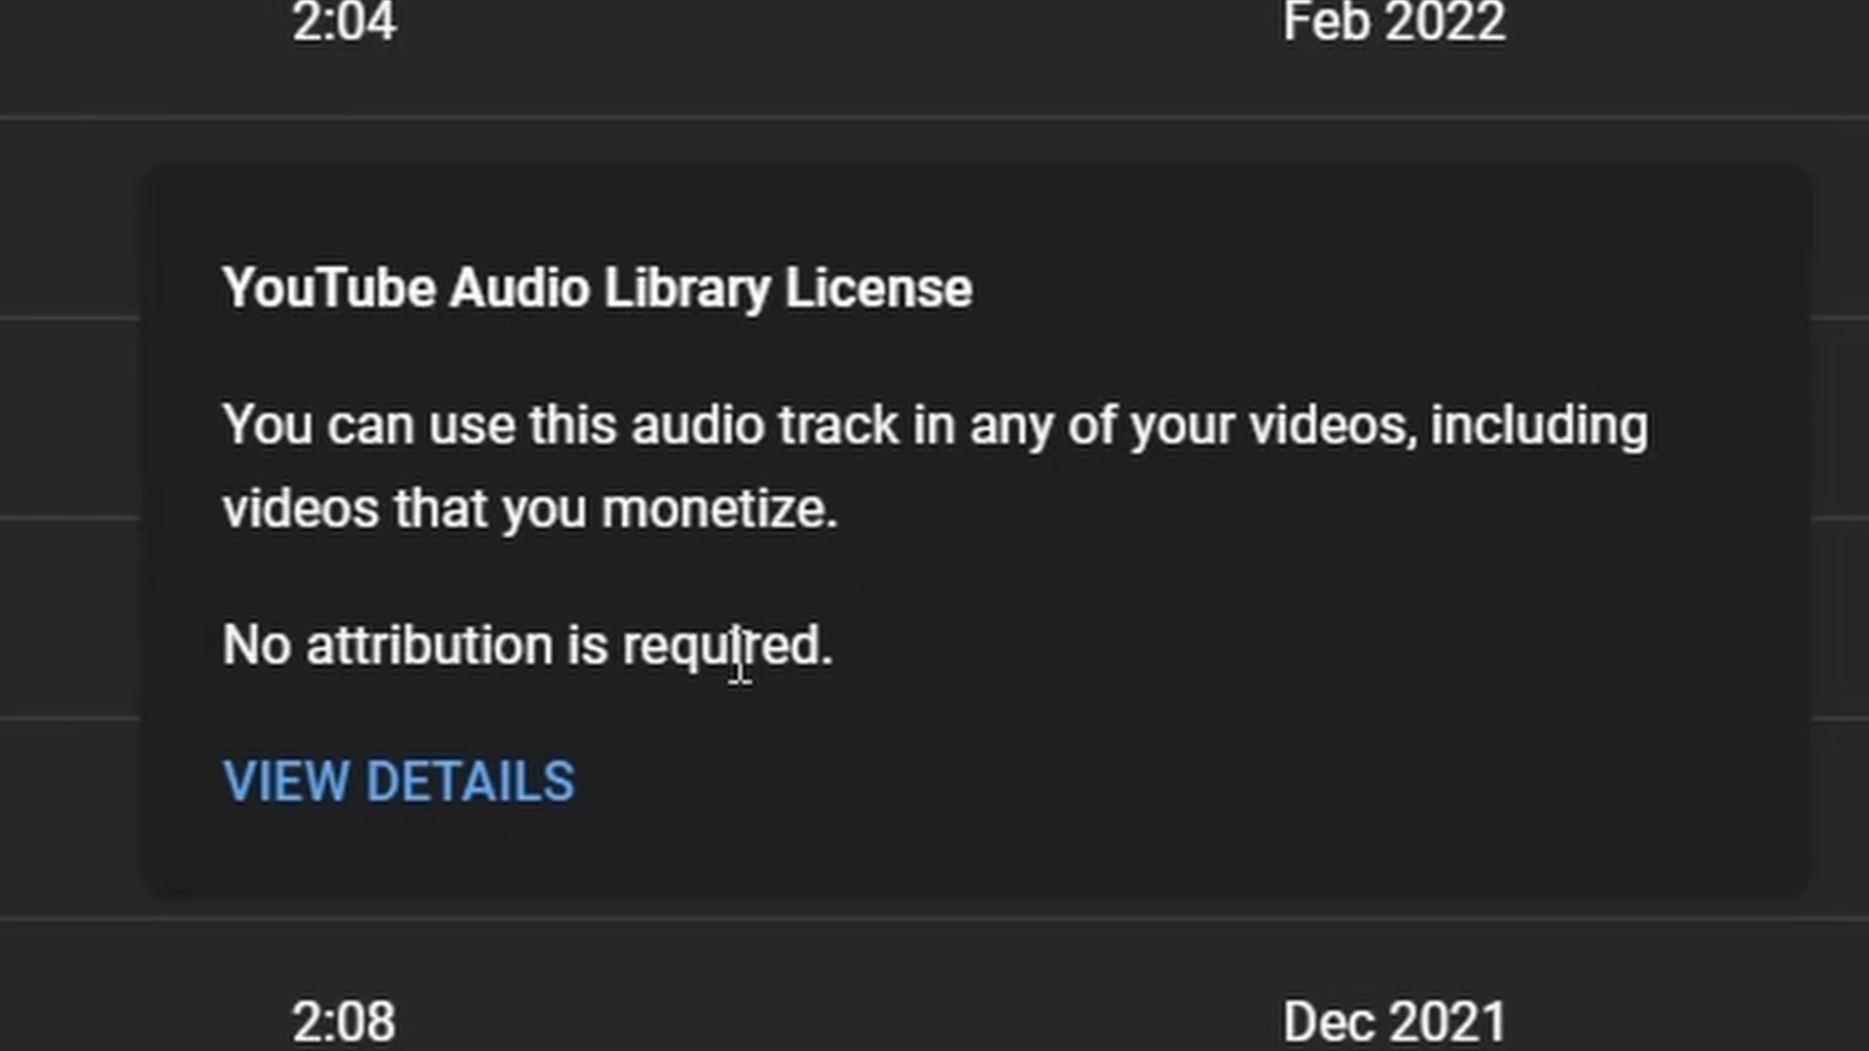
pyautogui.click(434, 778)
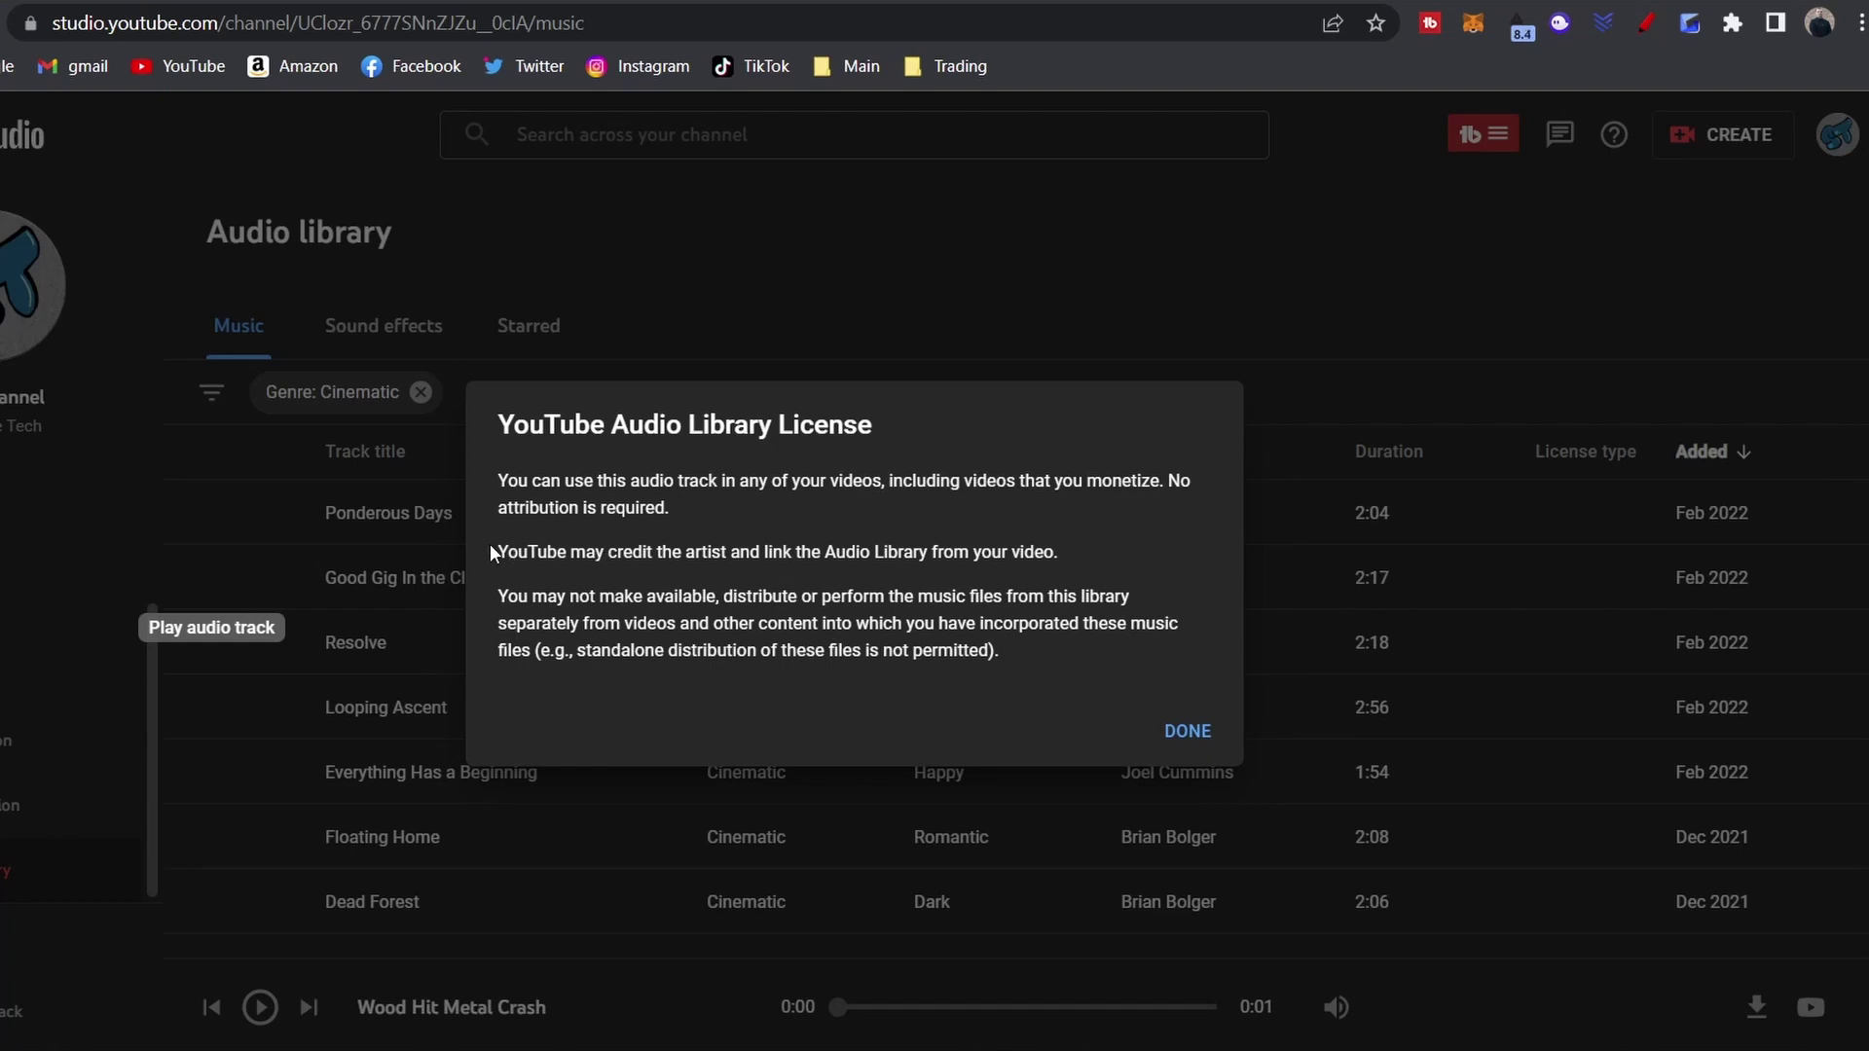
# Read the licence's artist-credit and redistribution clauses, then close the licence details.
pyautogui.moveTo(508, 551); pyautogui.dragTo(1100, 541)
pyautogui.click(498, 605)
pyautogui.moveTo(499, 604); pyautogui.dragTo(1187, 698)
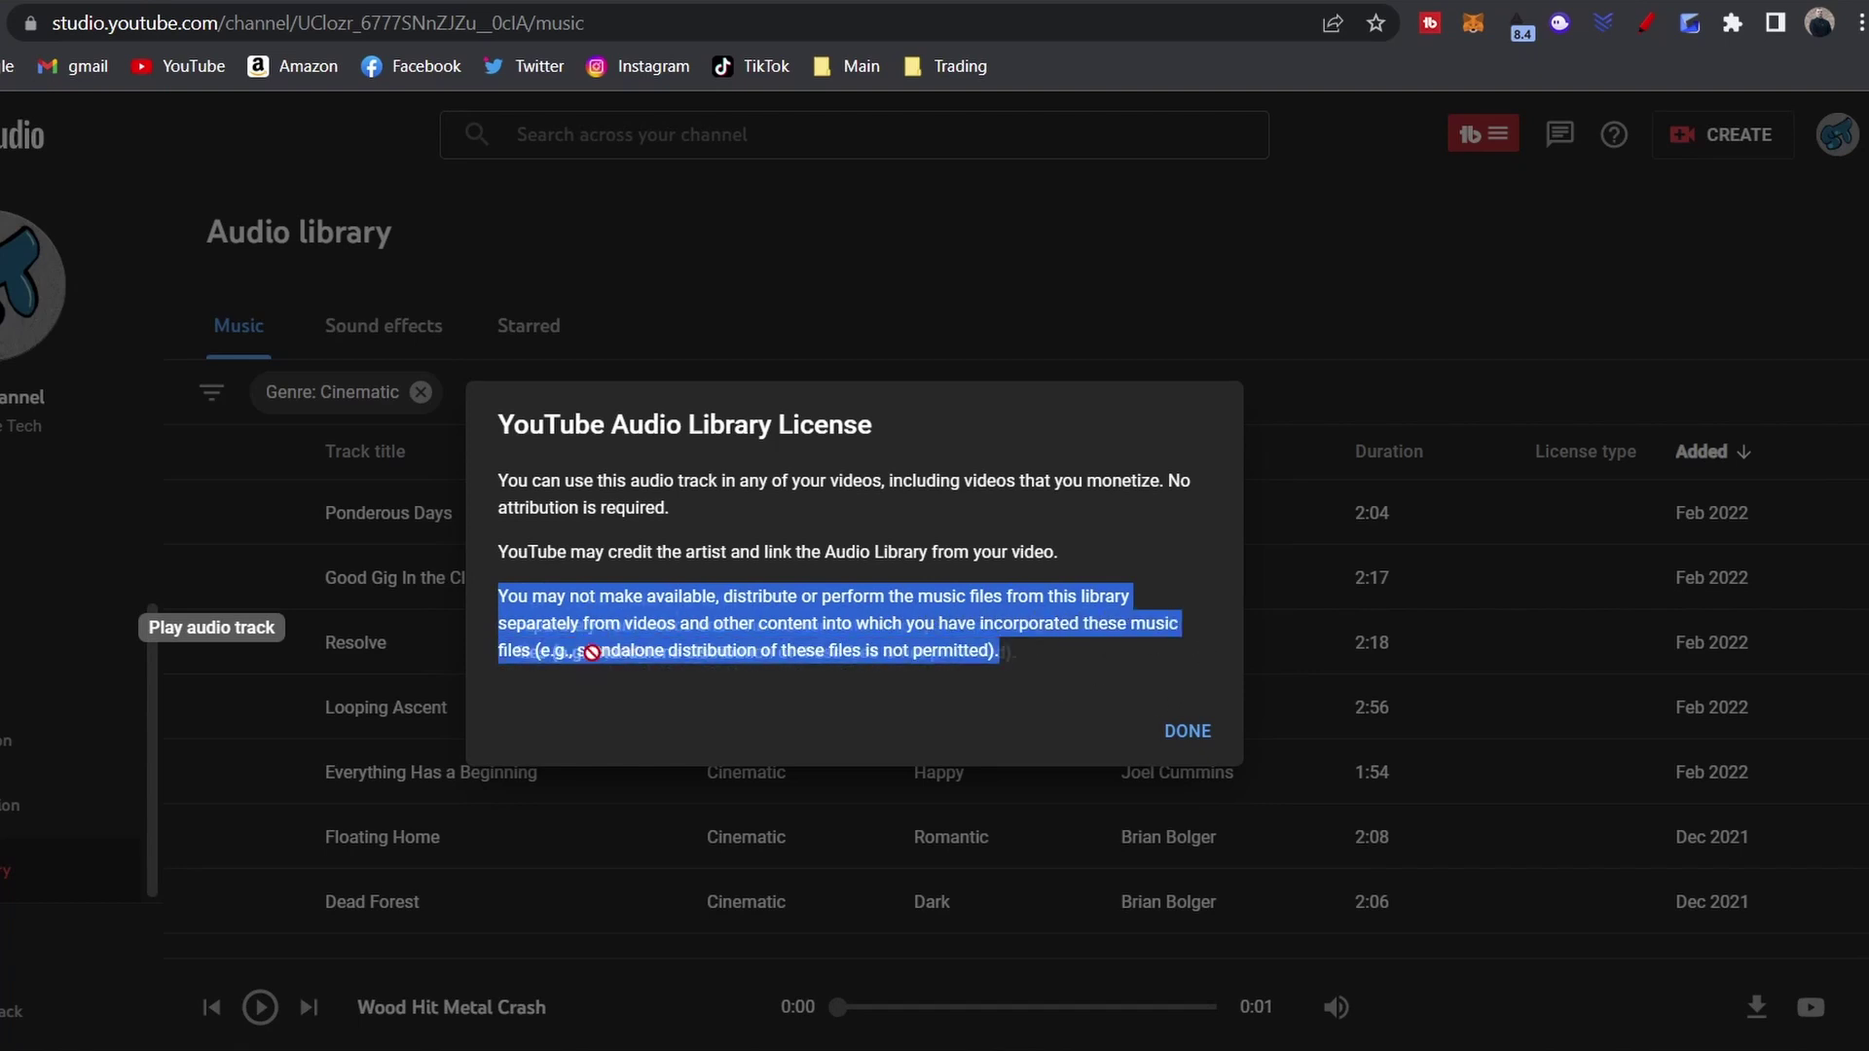
pyautogui.click(614, 676)
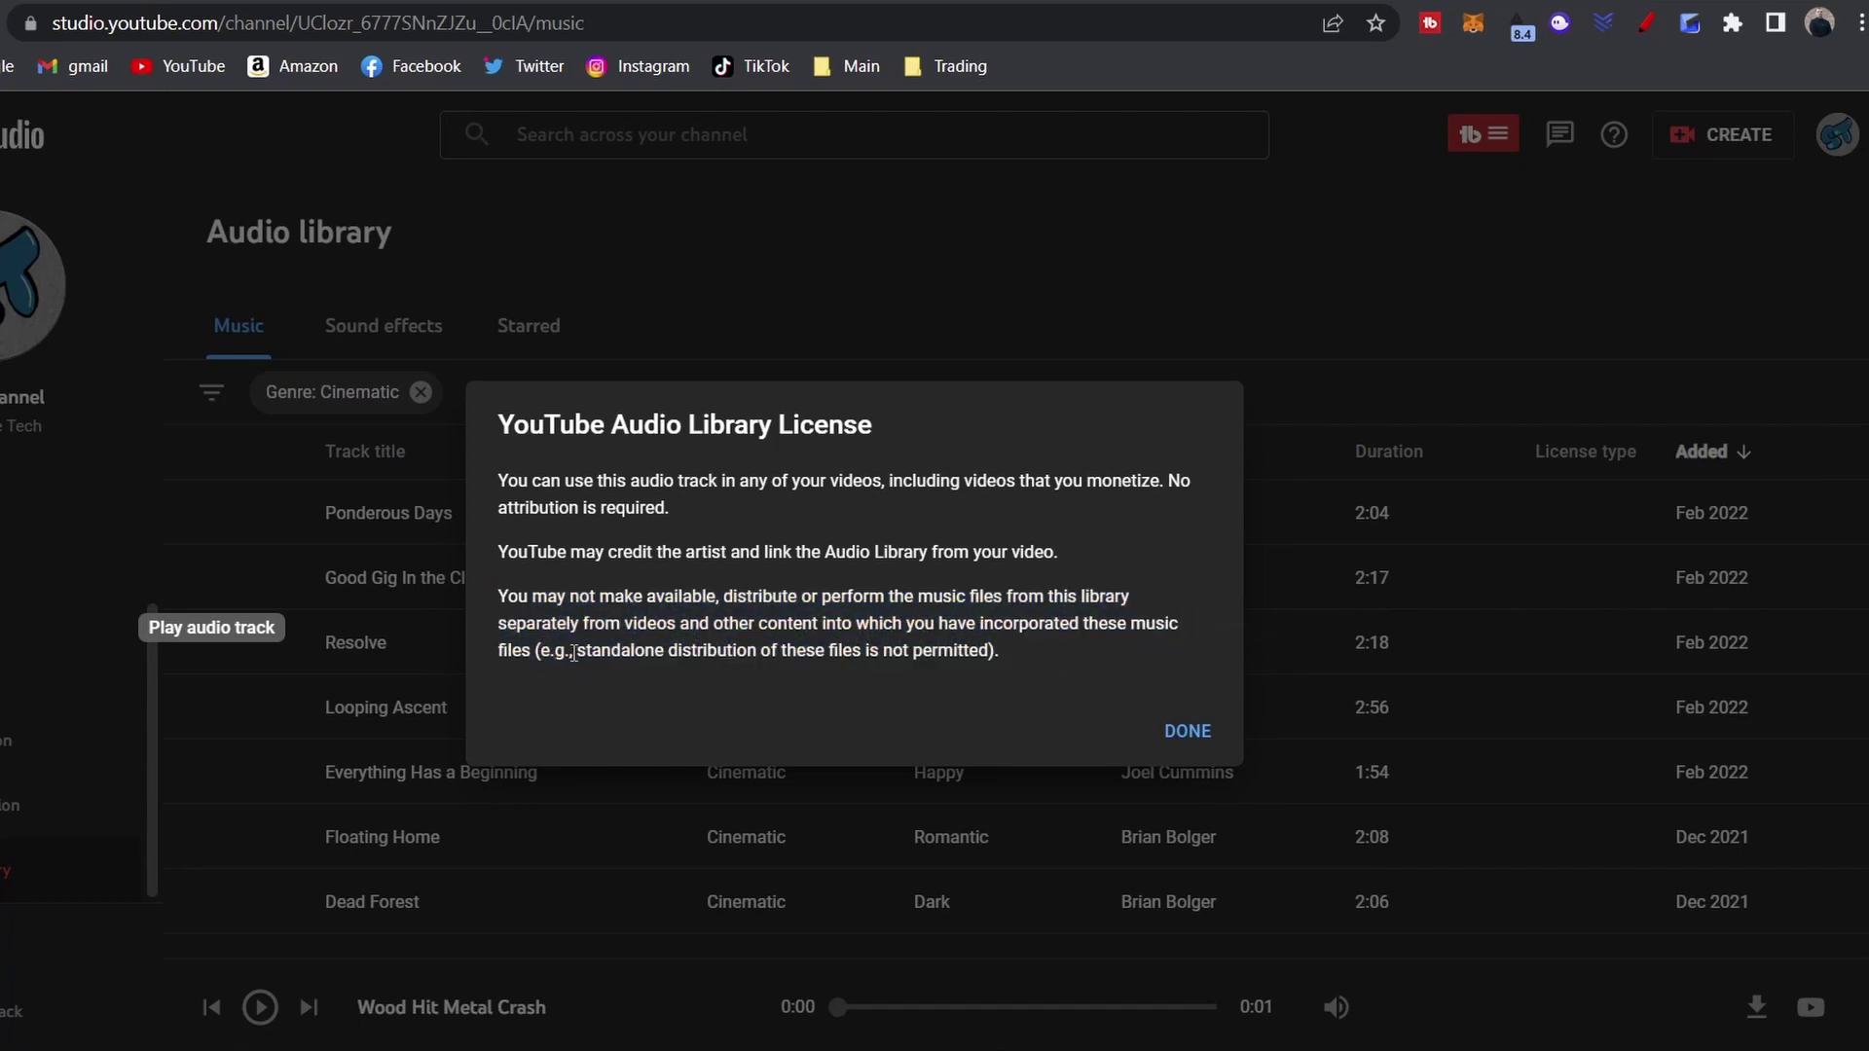
pyautogui.moveTo(573, 653); pyautogui.dragTo(1052, 714)
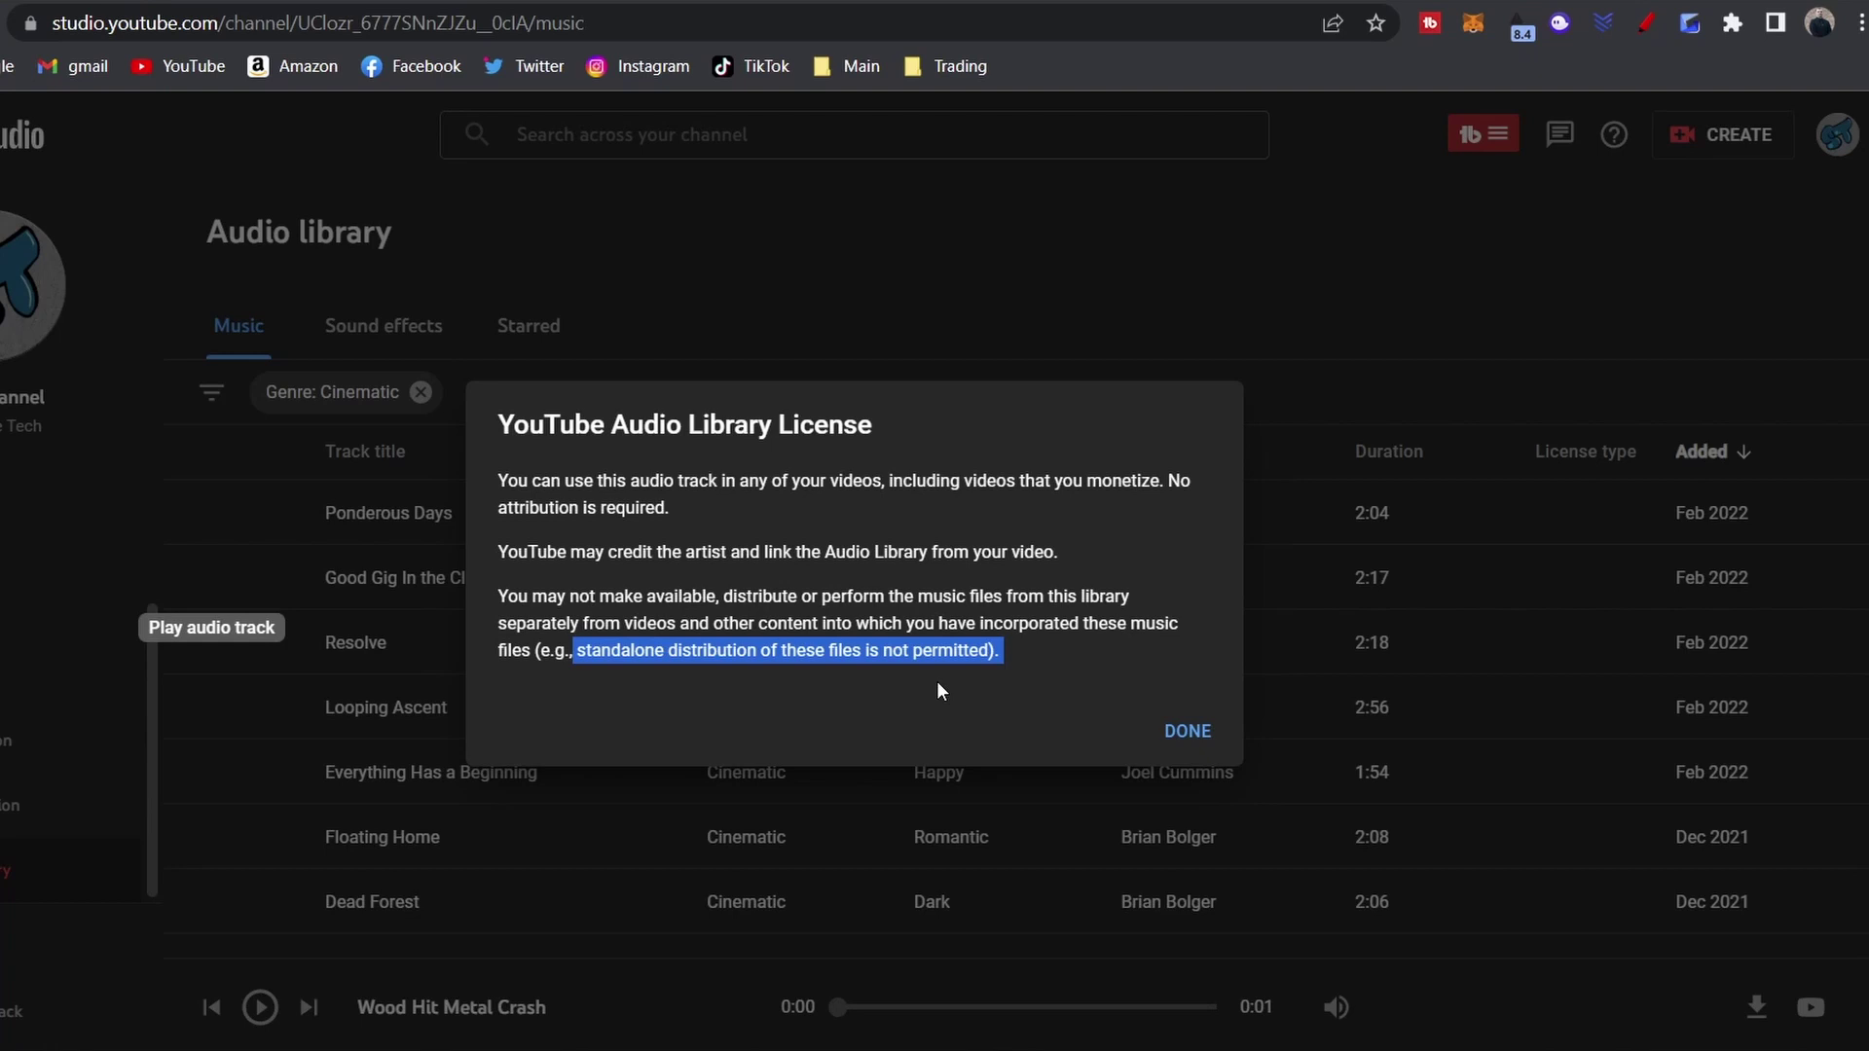
pyautogui.click(1015, 715)
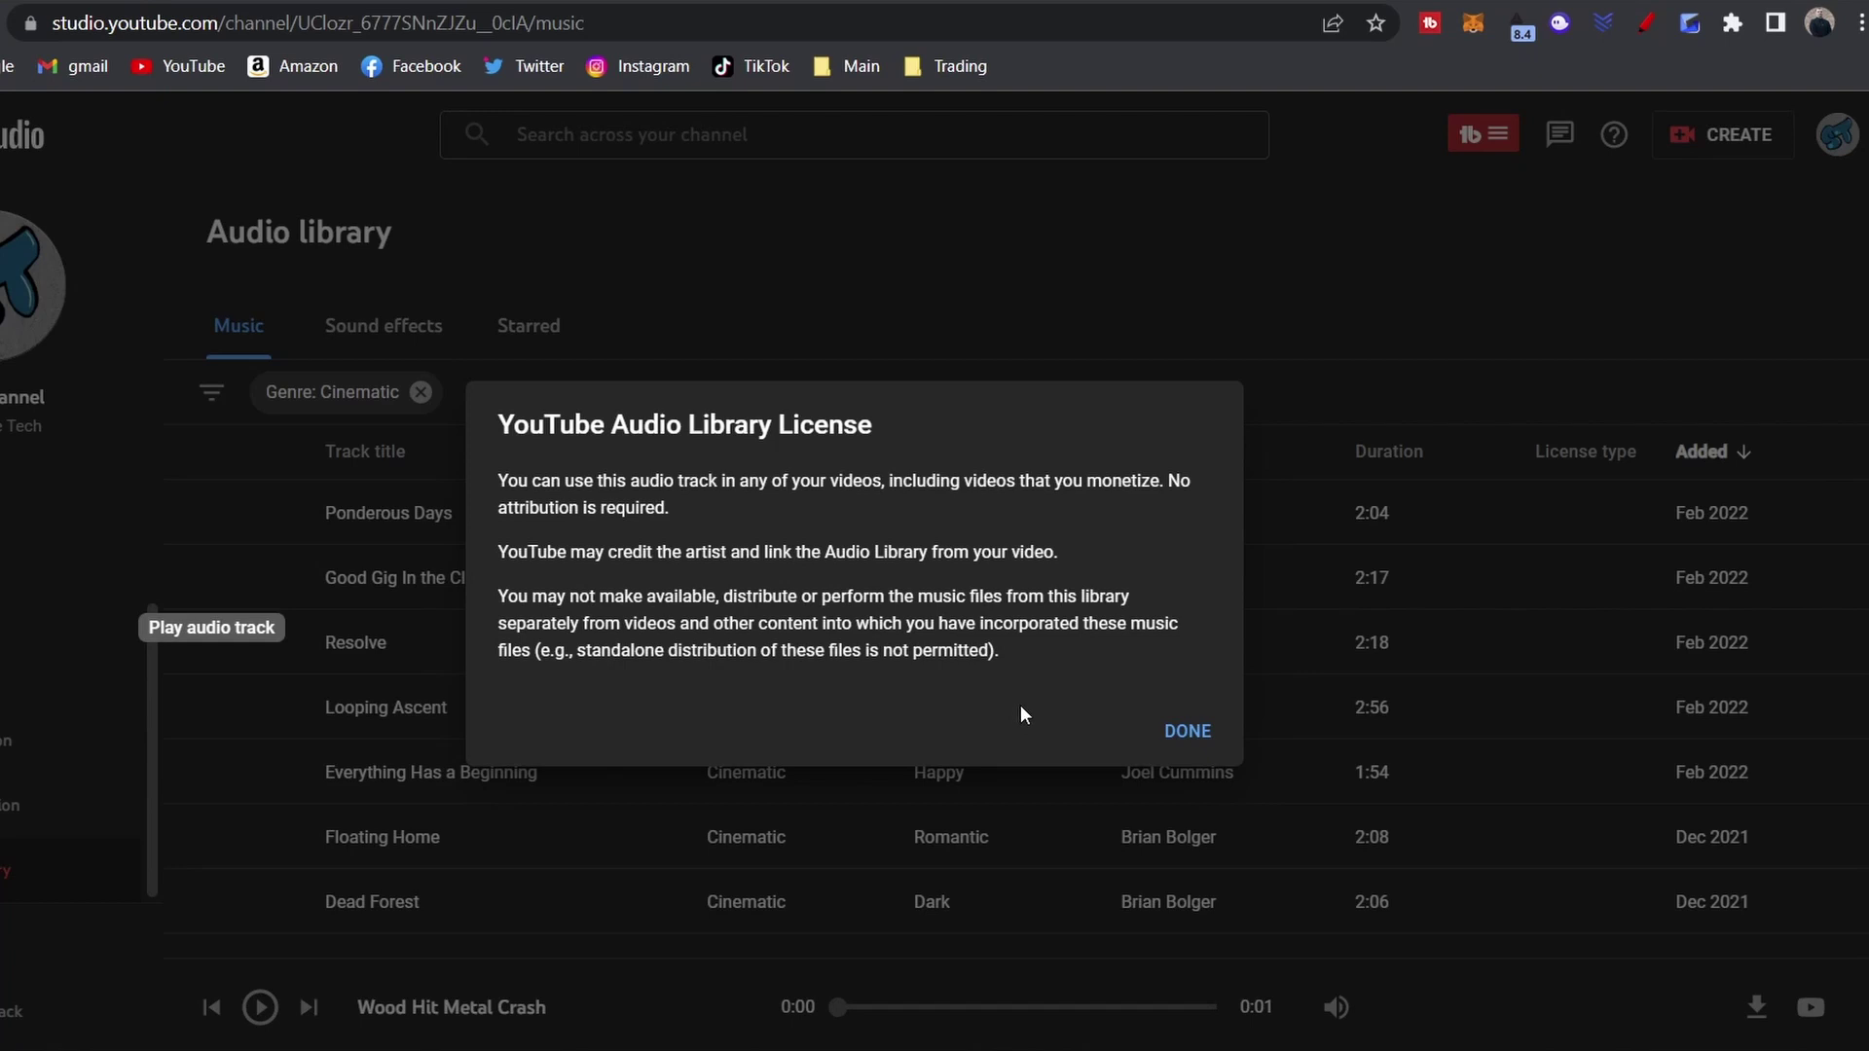
pyautogui.click(1186, 731)
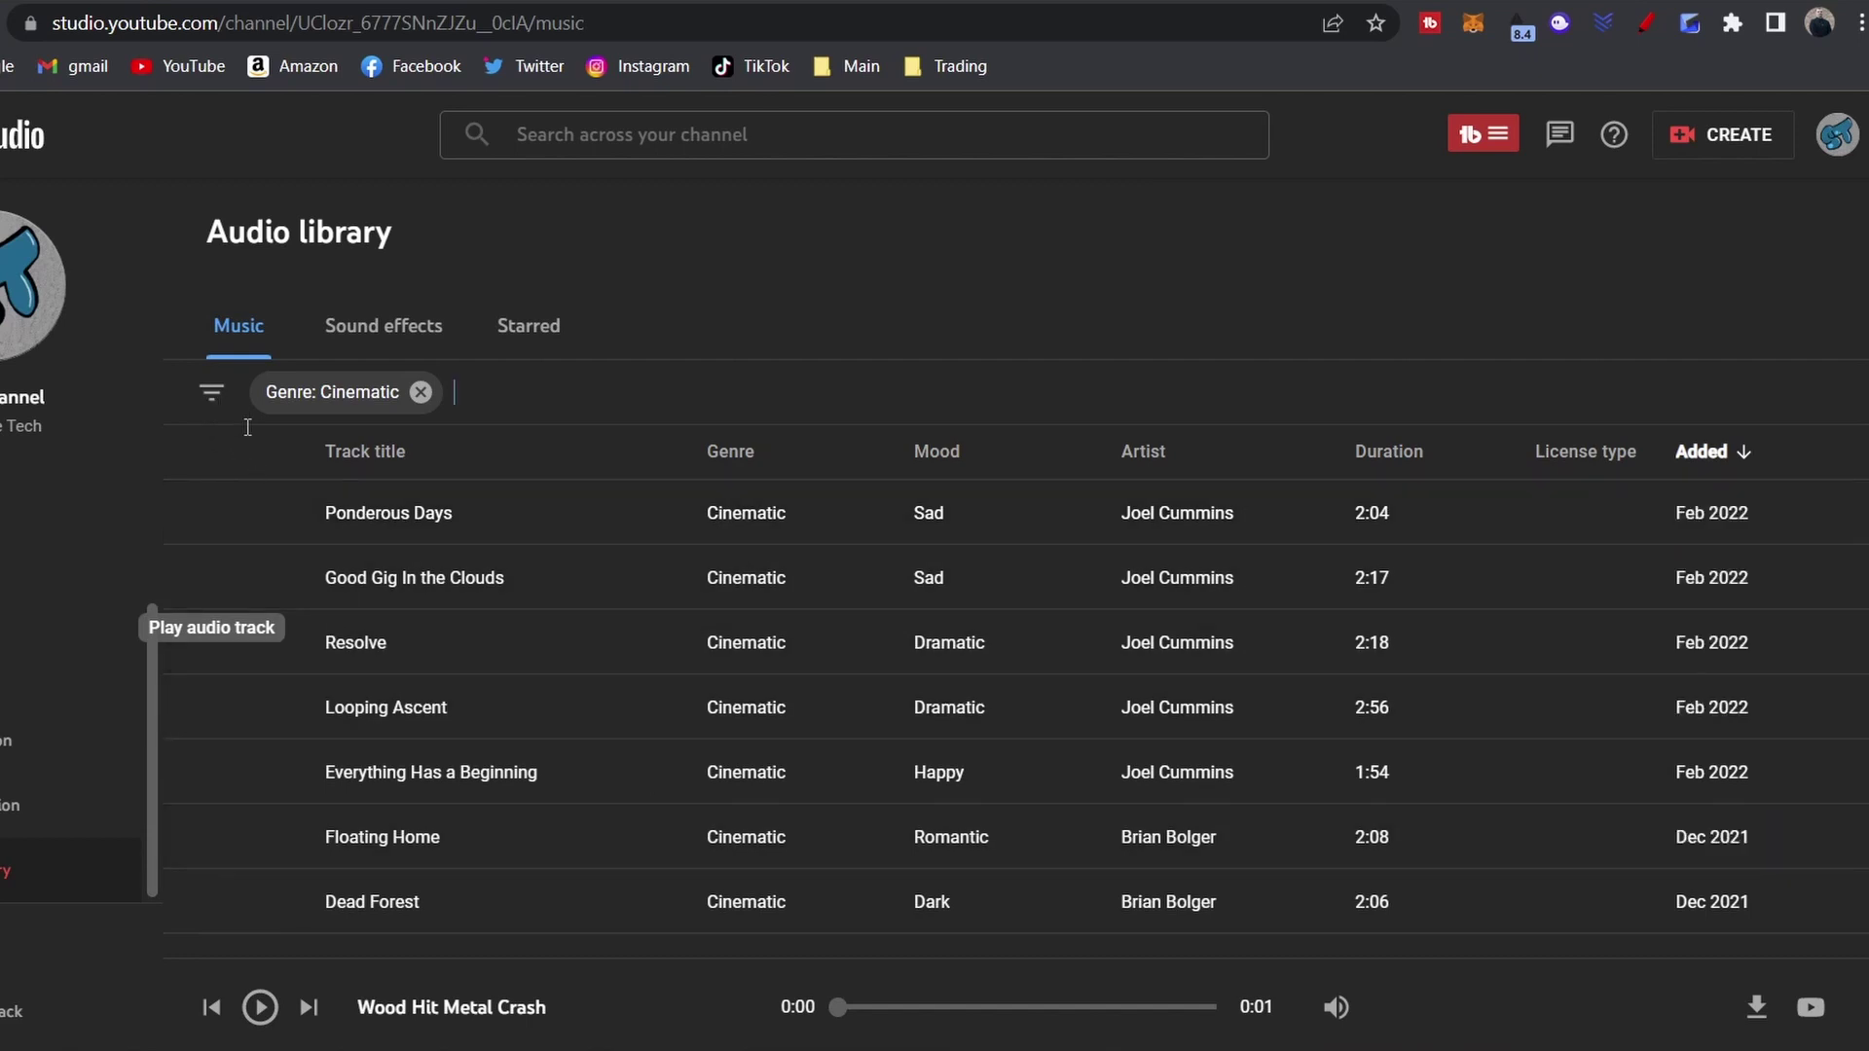
# Add a Duration filter for tracks longer than 0:01.
pyautogui.click(209, 399)
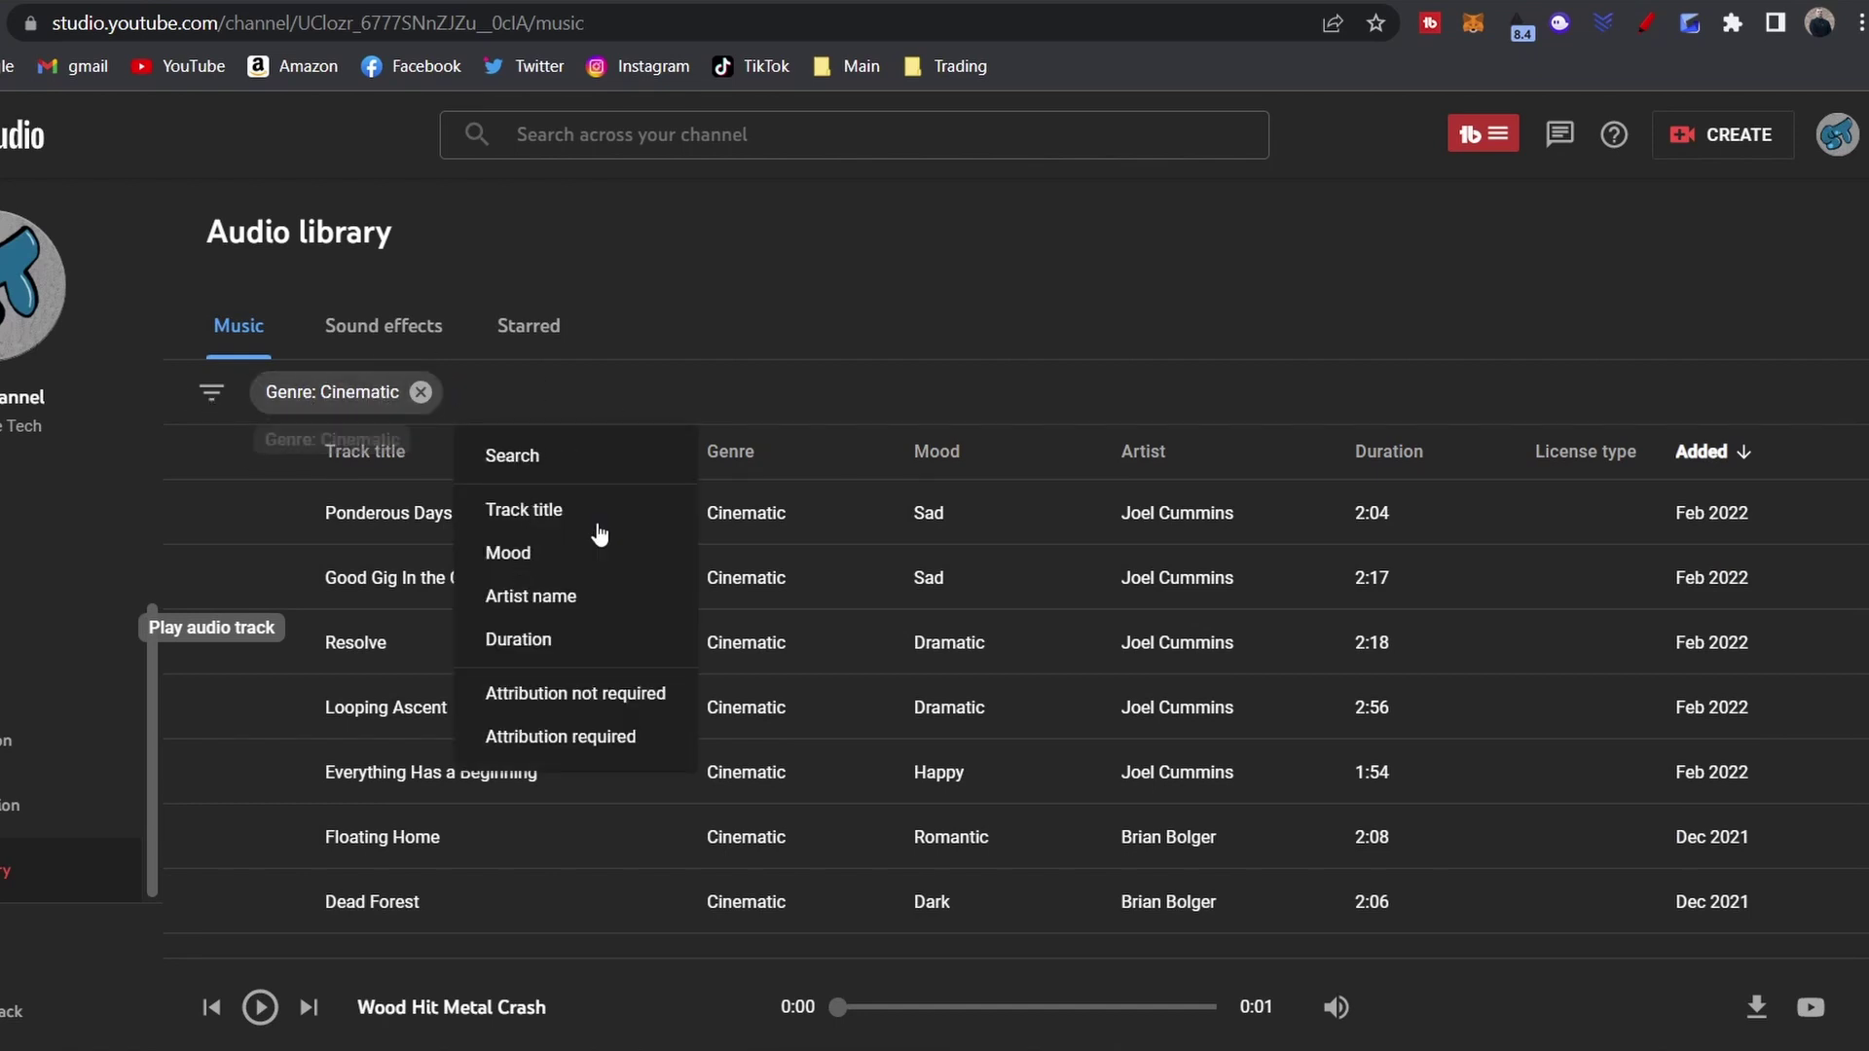
pyautogui.click(505, 643)
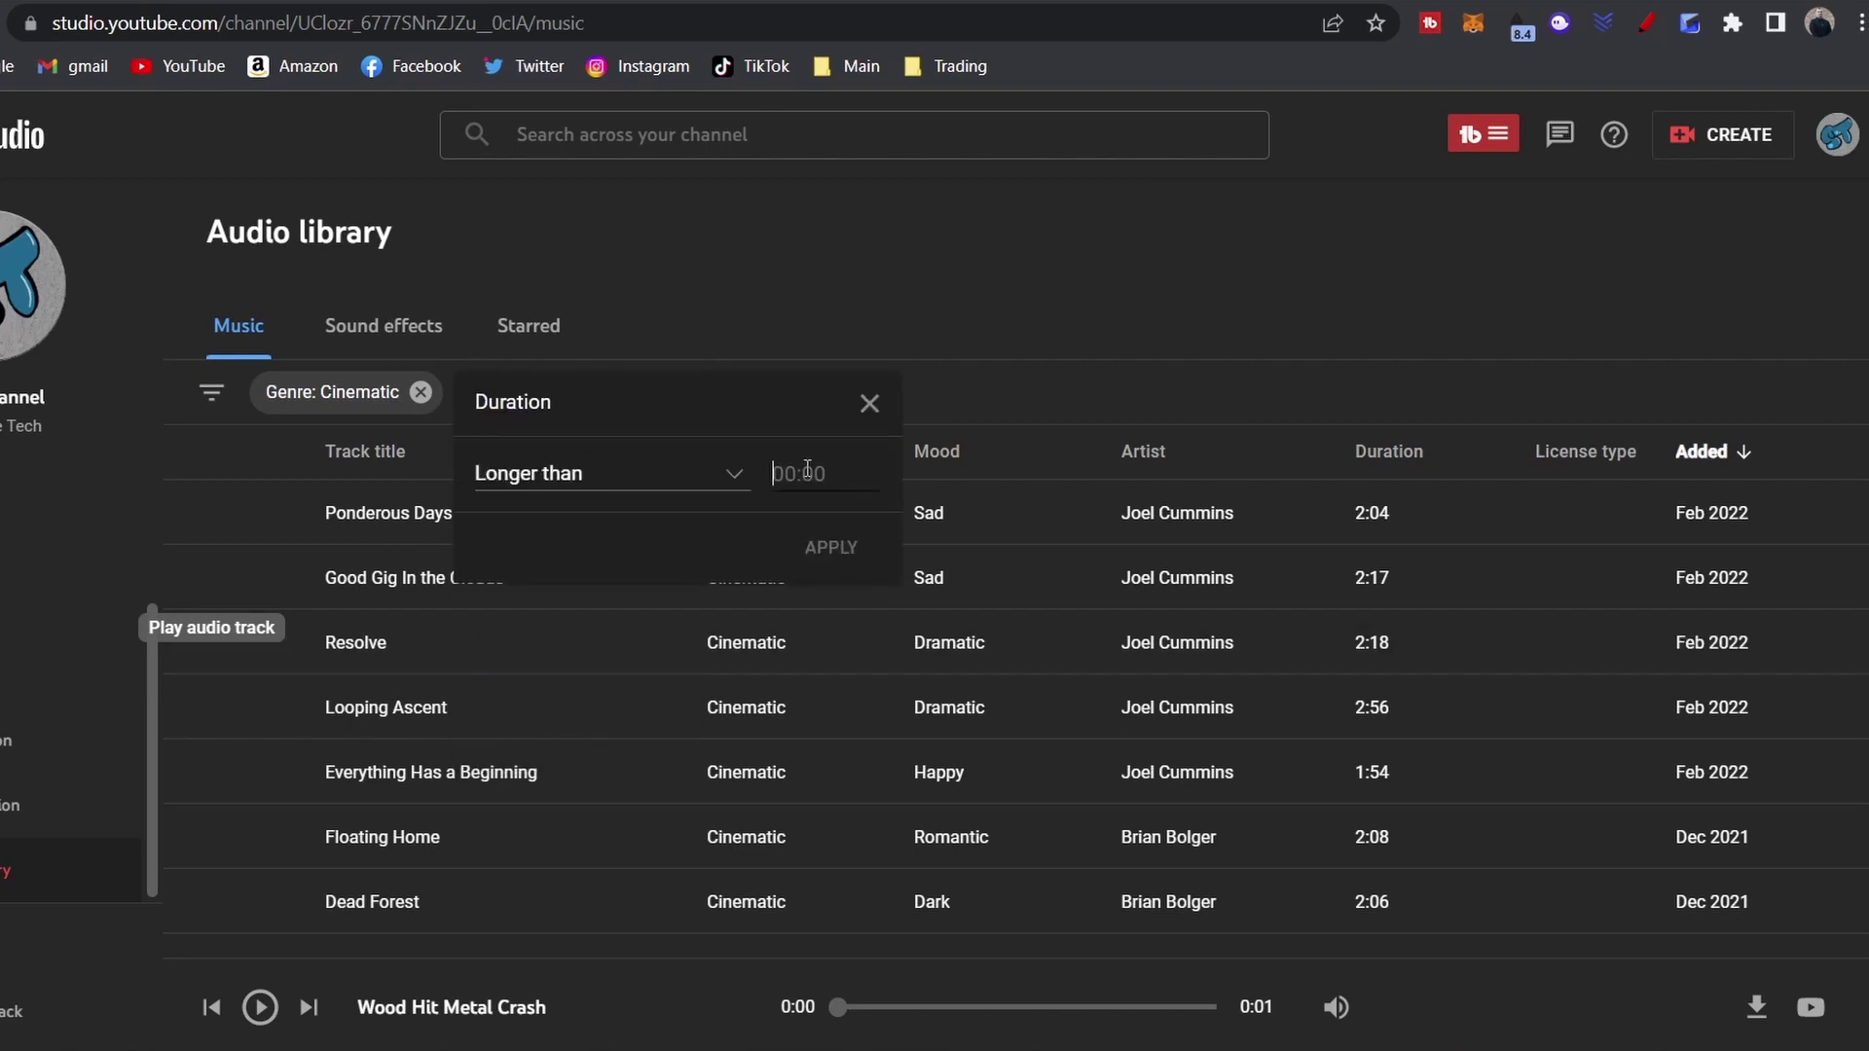
pyautogui.write('1')
pyautogui.click(830, 548)
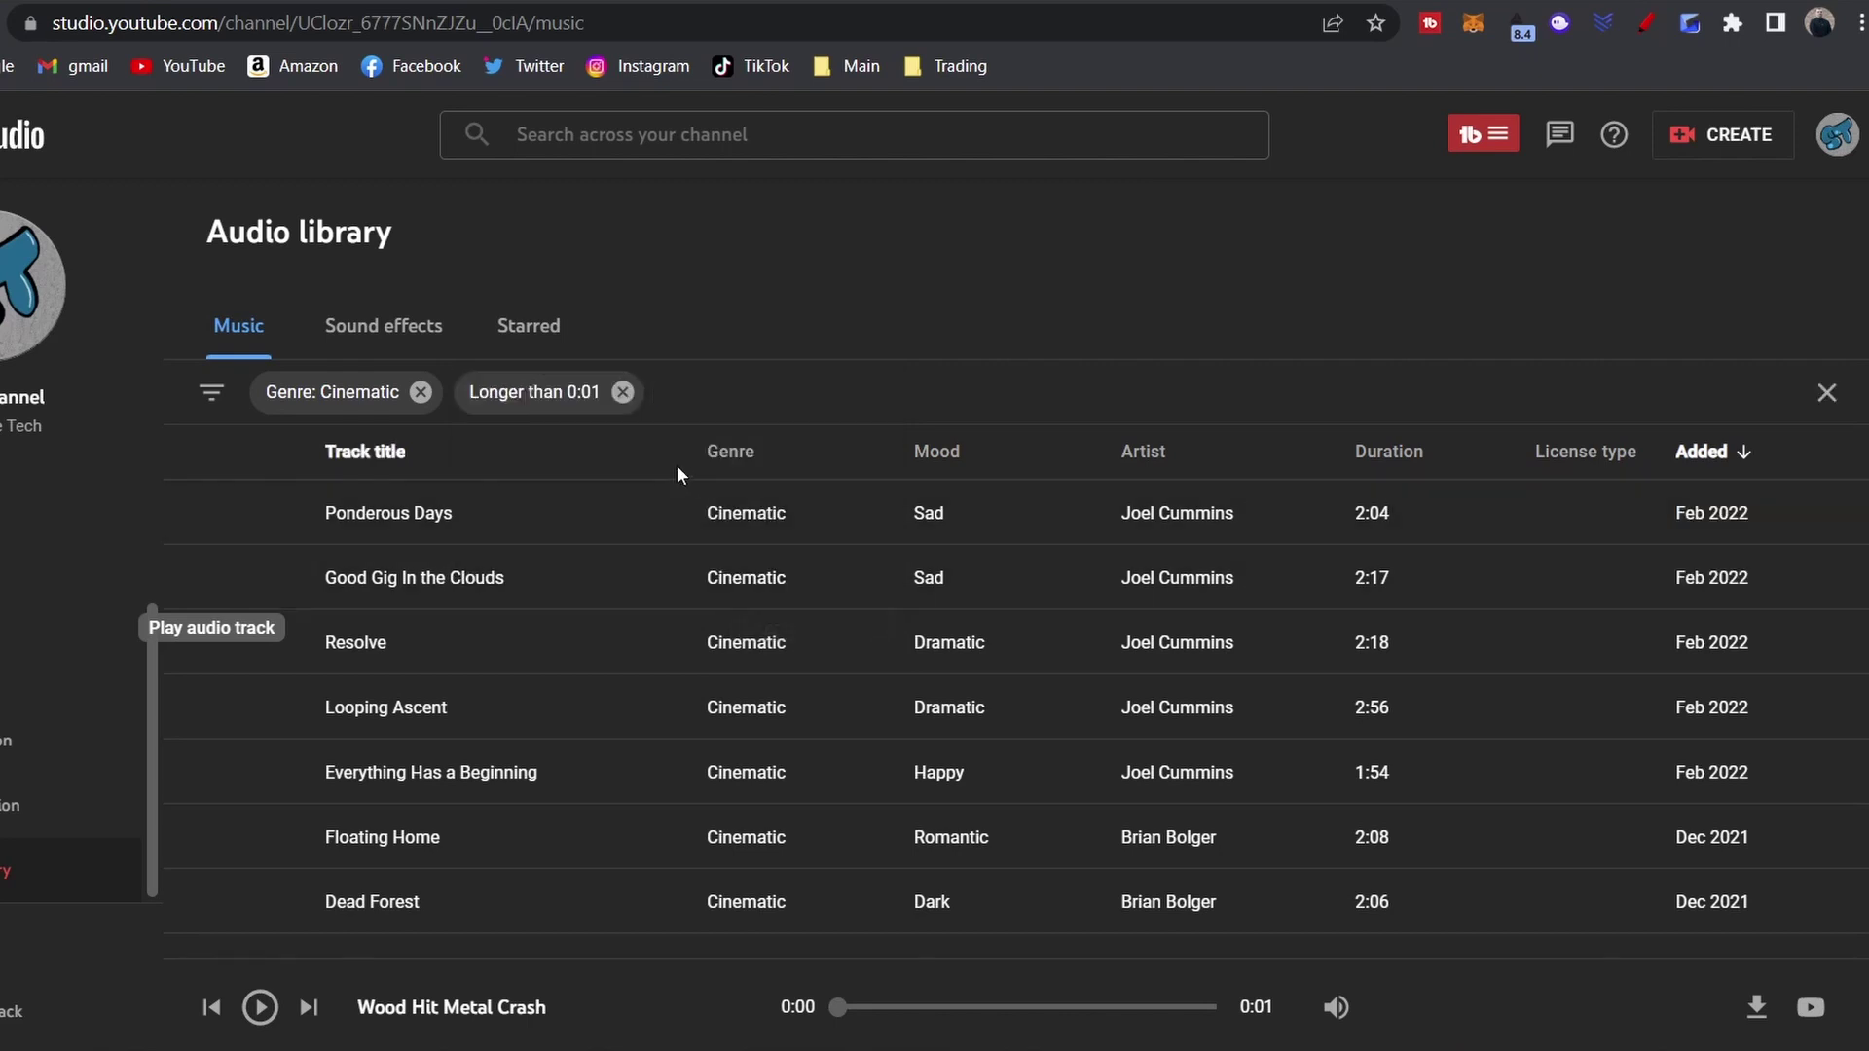
pyautogui.click(598, 409)
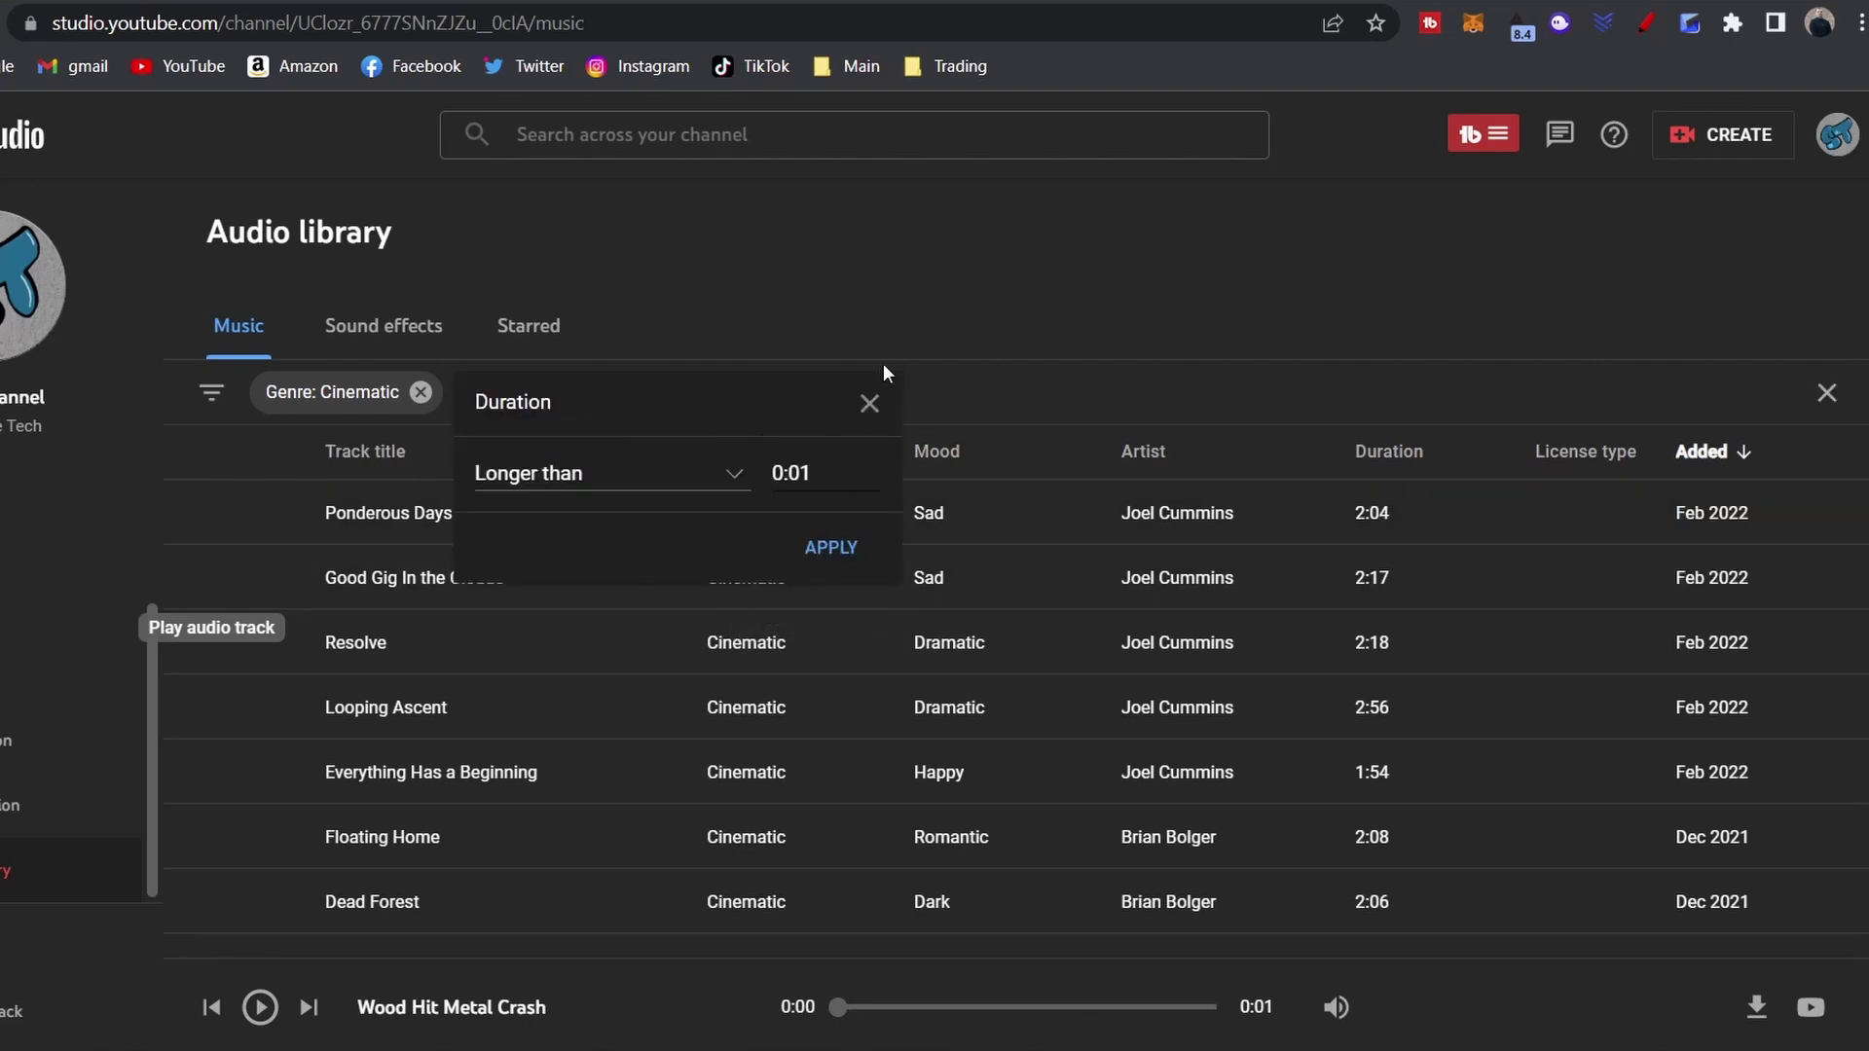
pyautogui.click(869, 403)
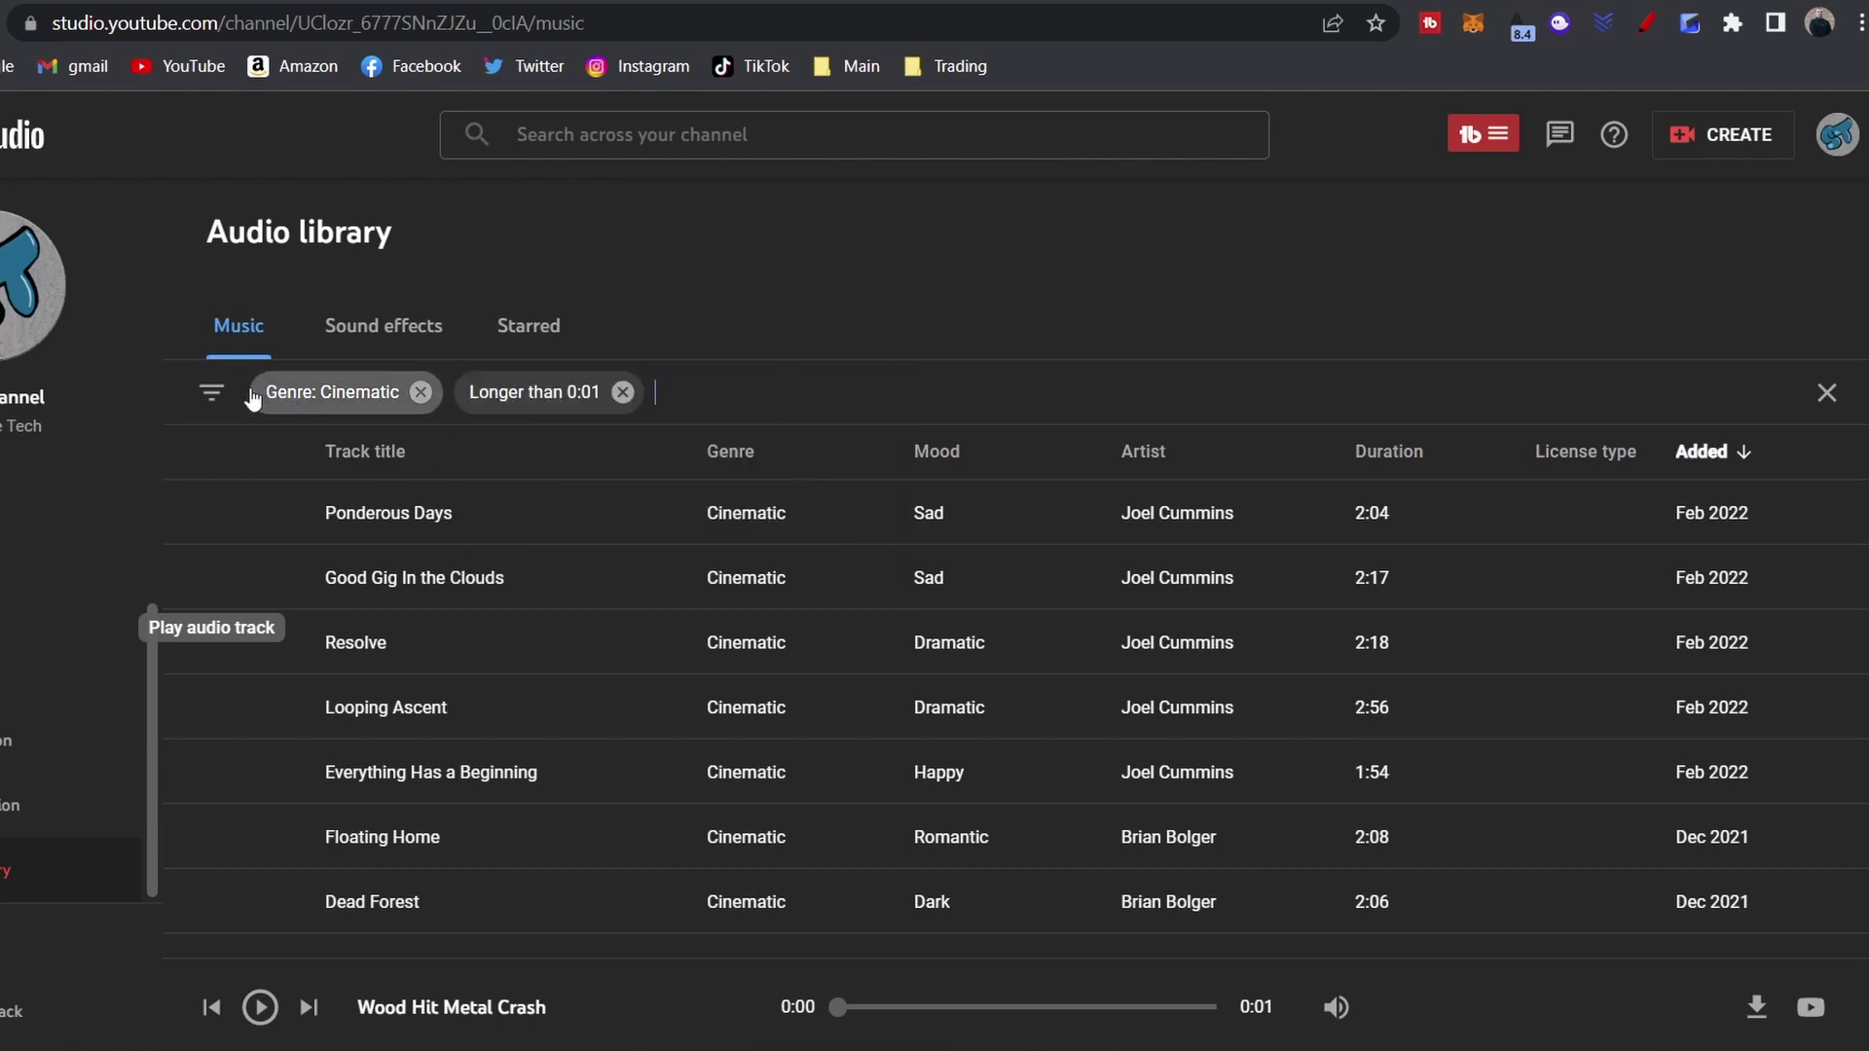
# Add a Mood filter for Dramatic, leaving tracks like Resolve and Looping Ascent.
pyautogui.click(211, 392)
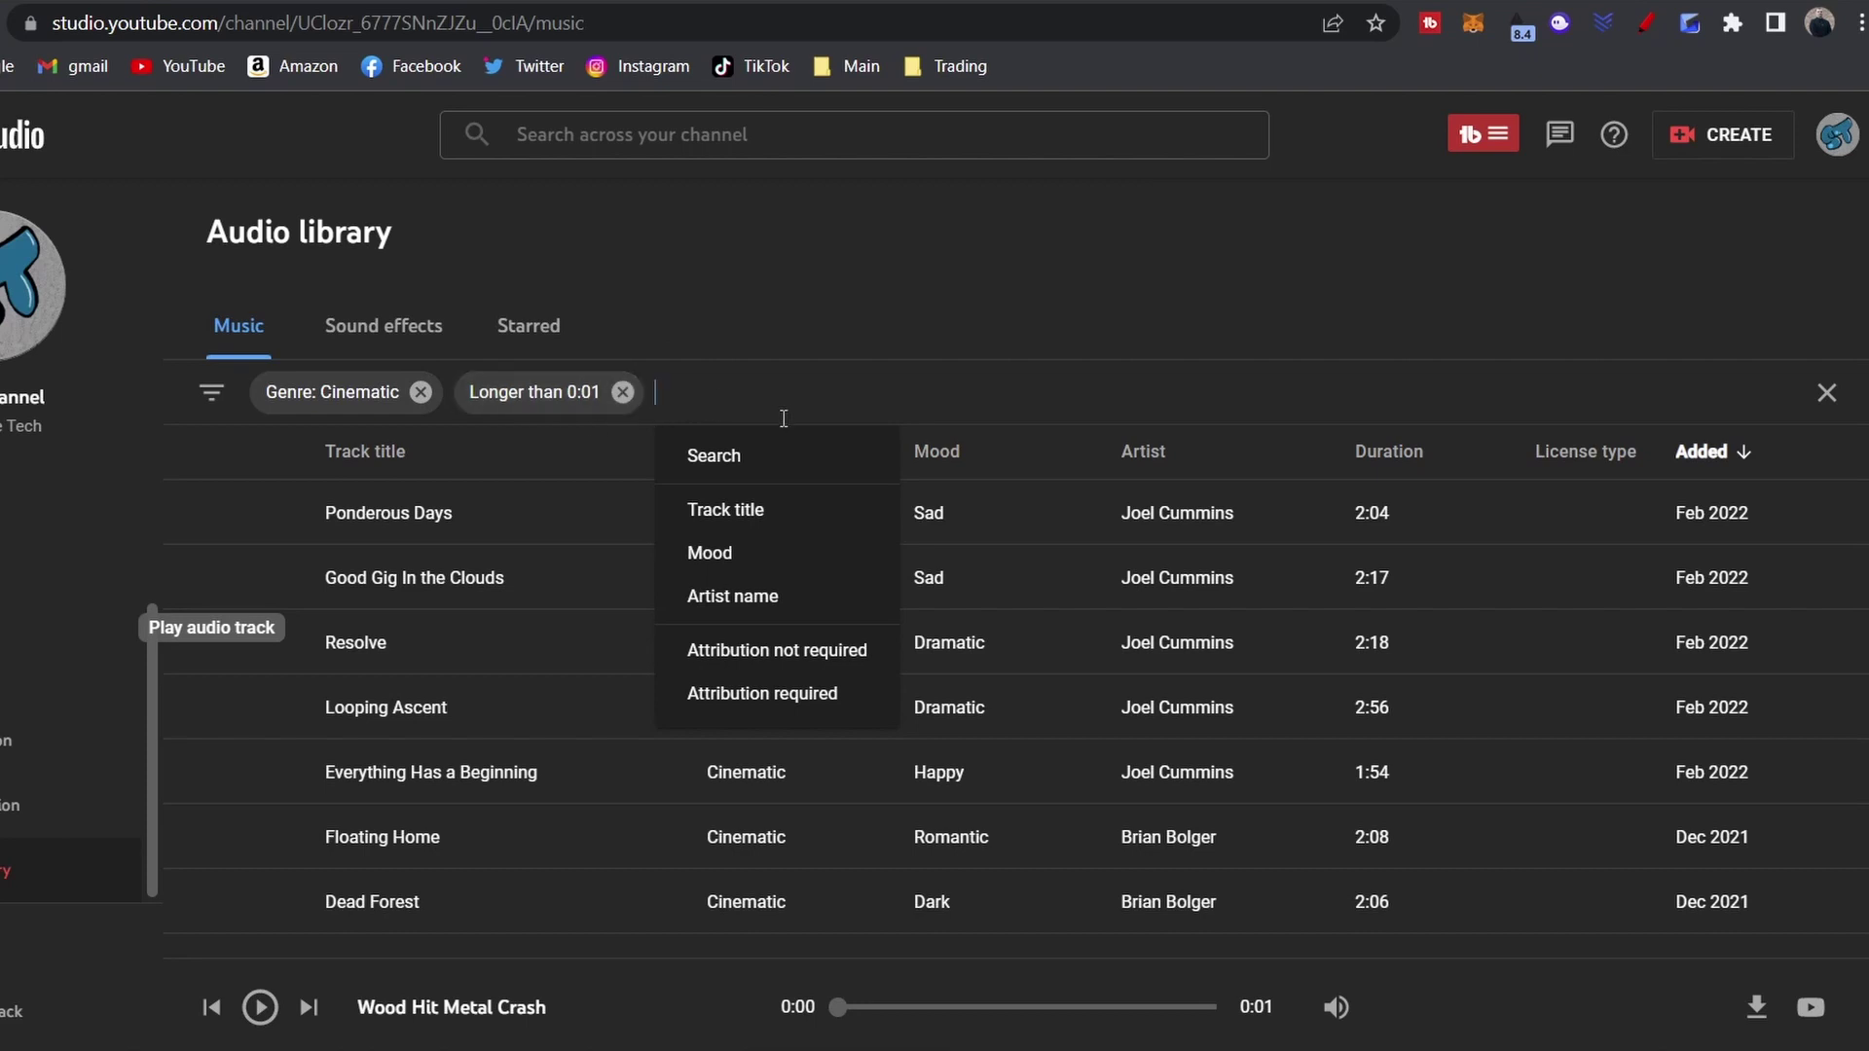
pyautogui.click(769, 554)
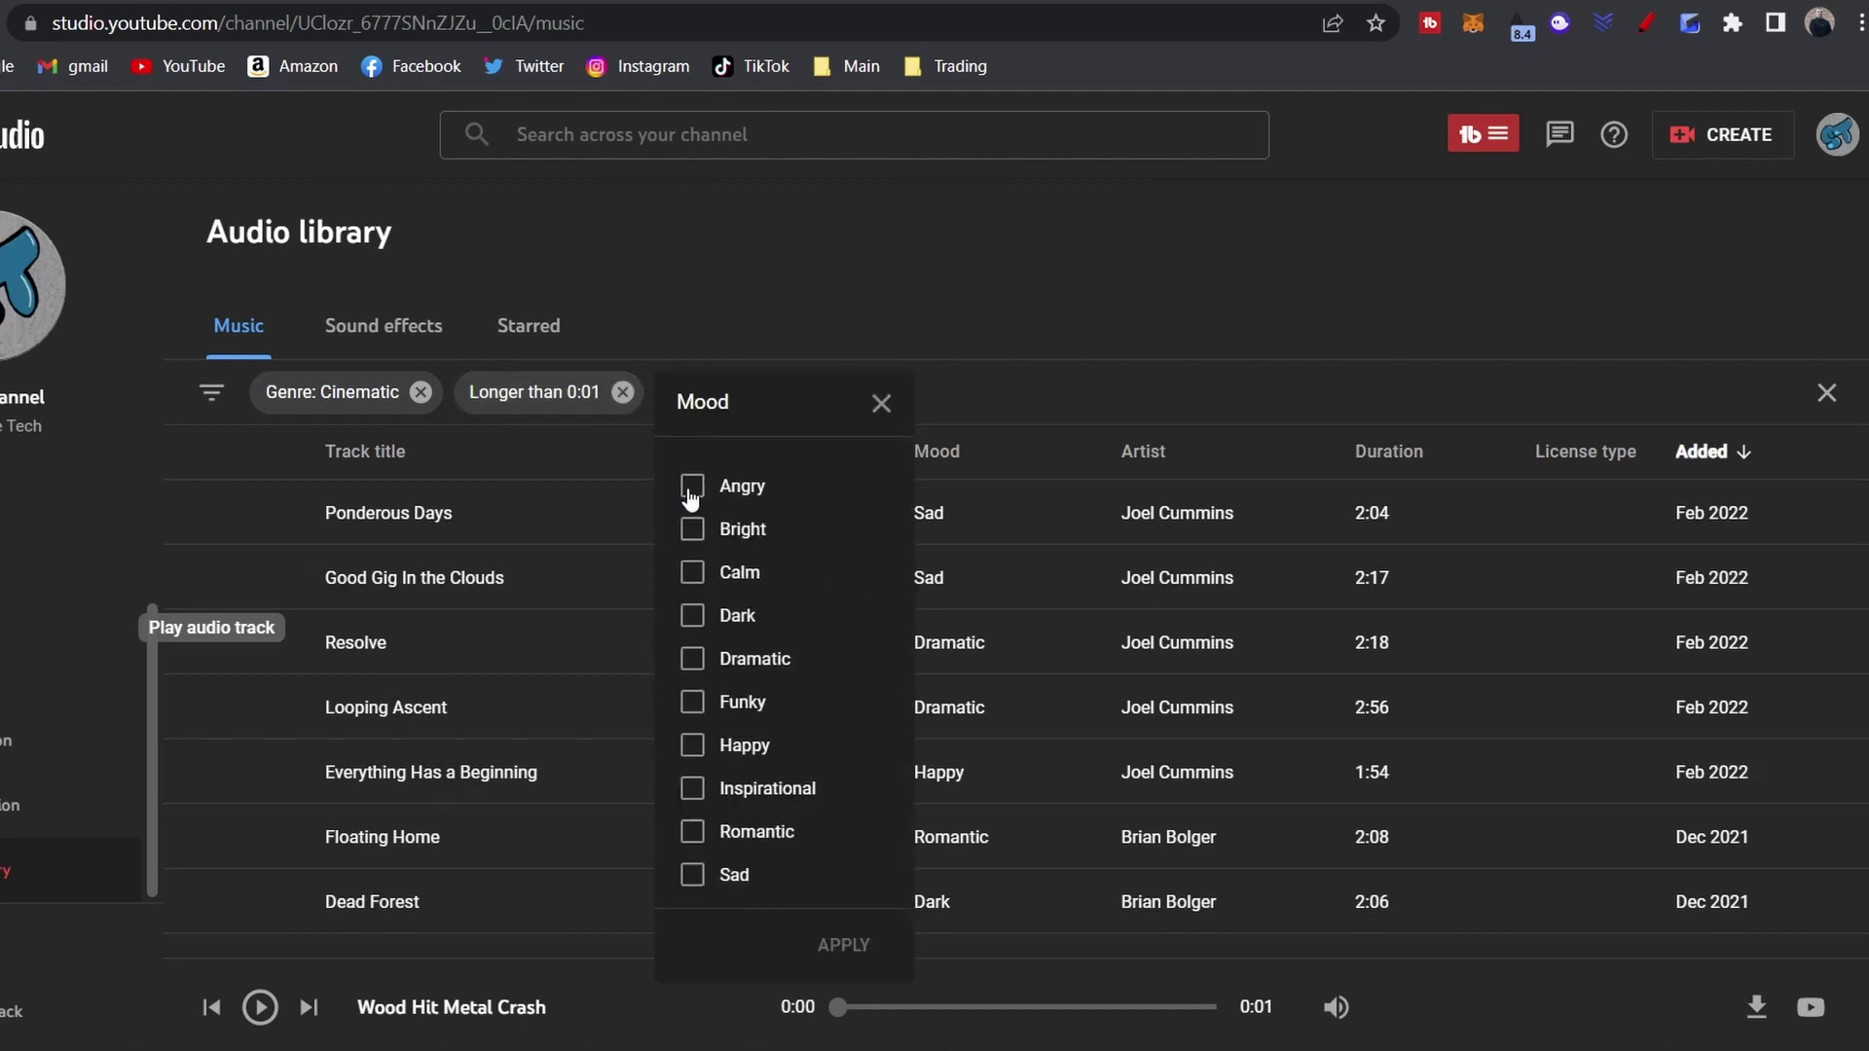
pyautogui.click(691, 663)
pyautogui.click(841, 942)
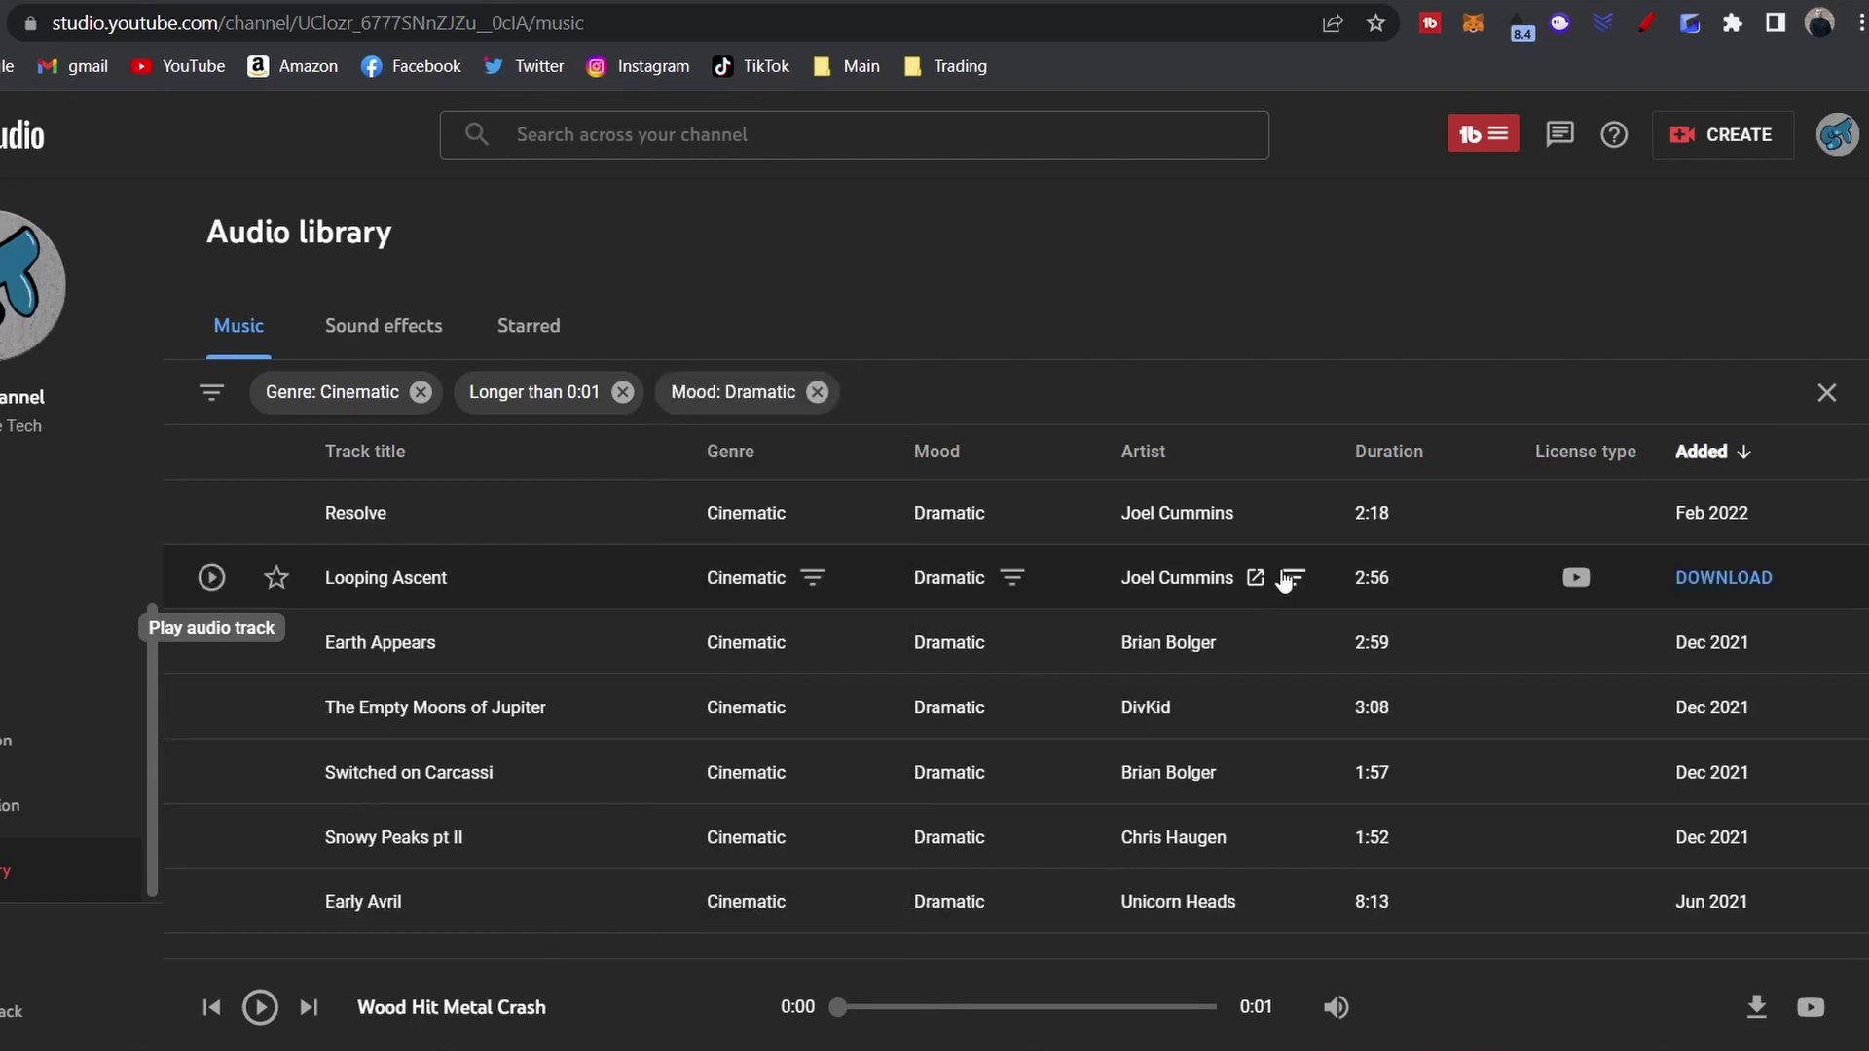
pyautogui.scroll(-15, 1269, 589)
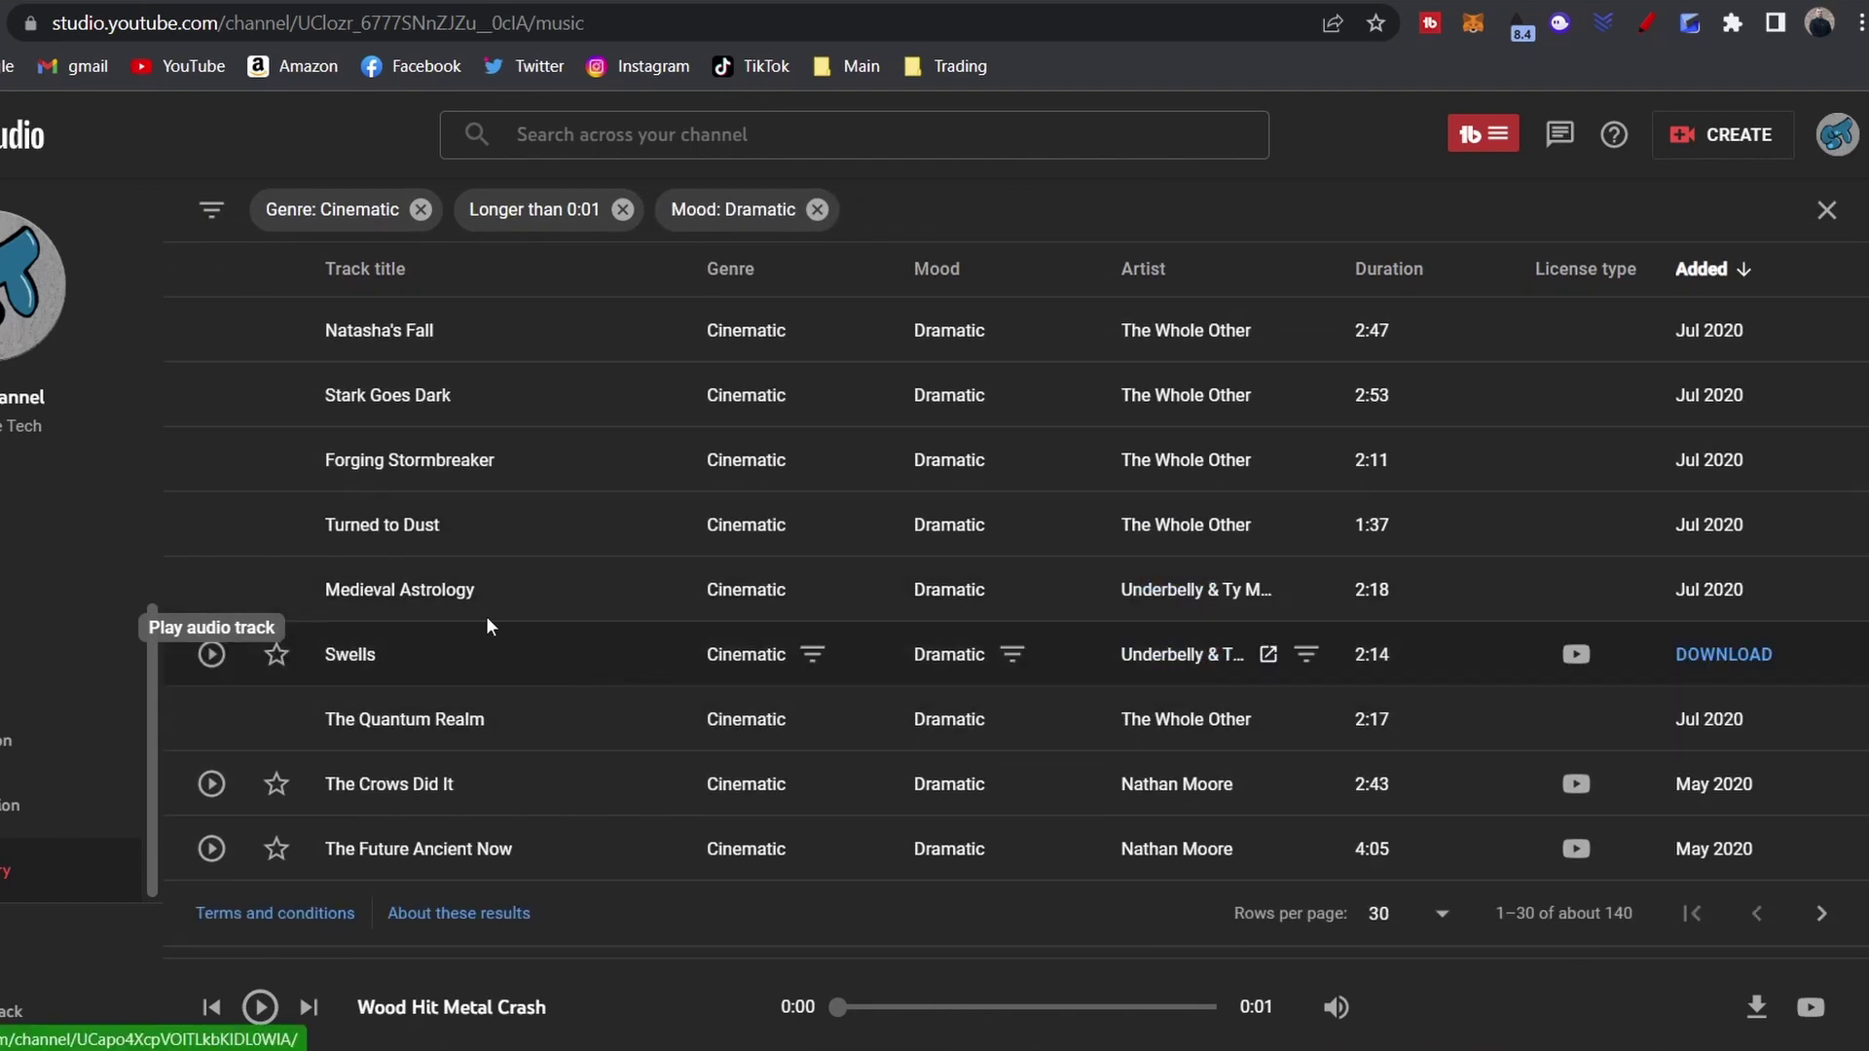
pyautogui.scroll(15, 1032, 307)
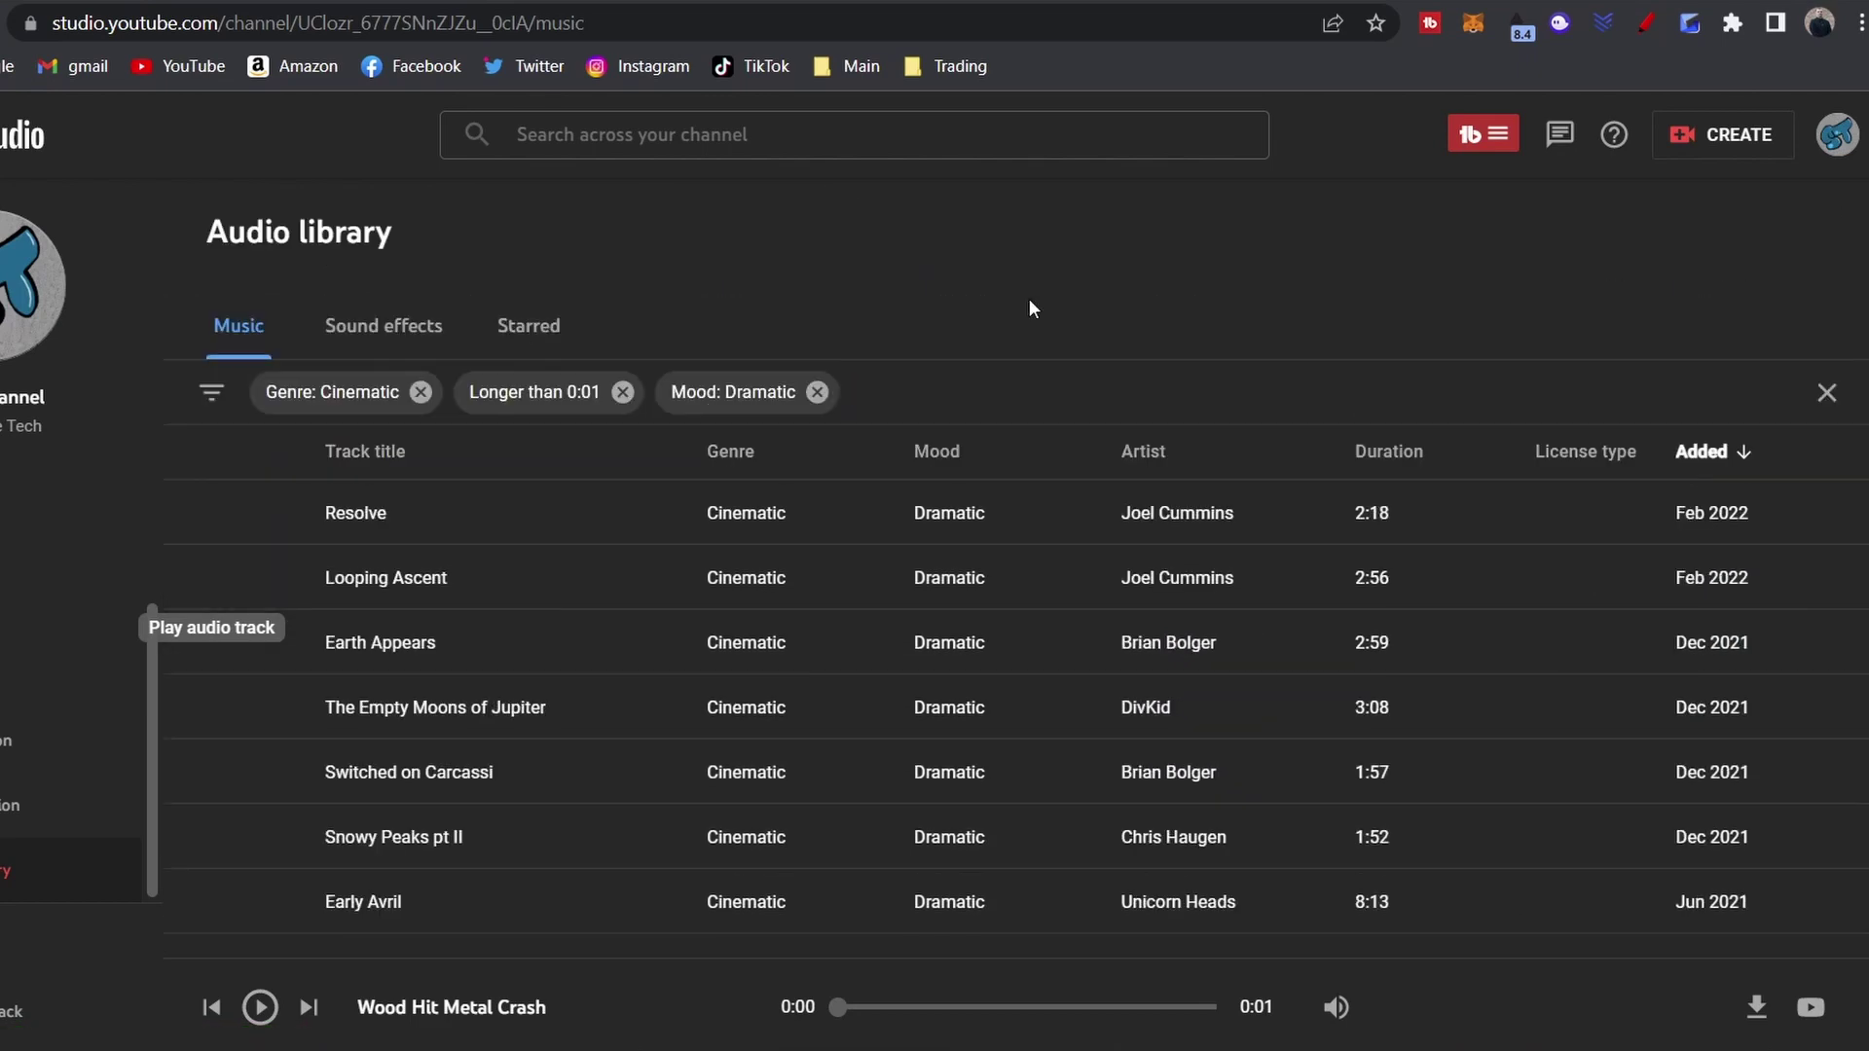